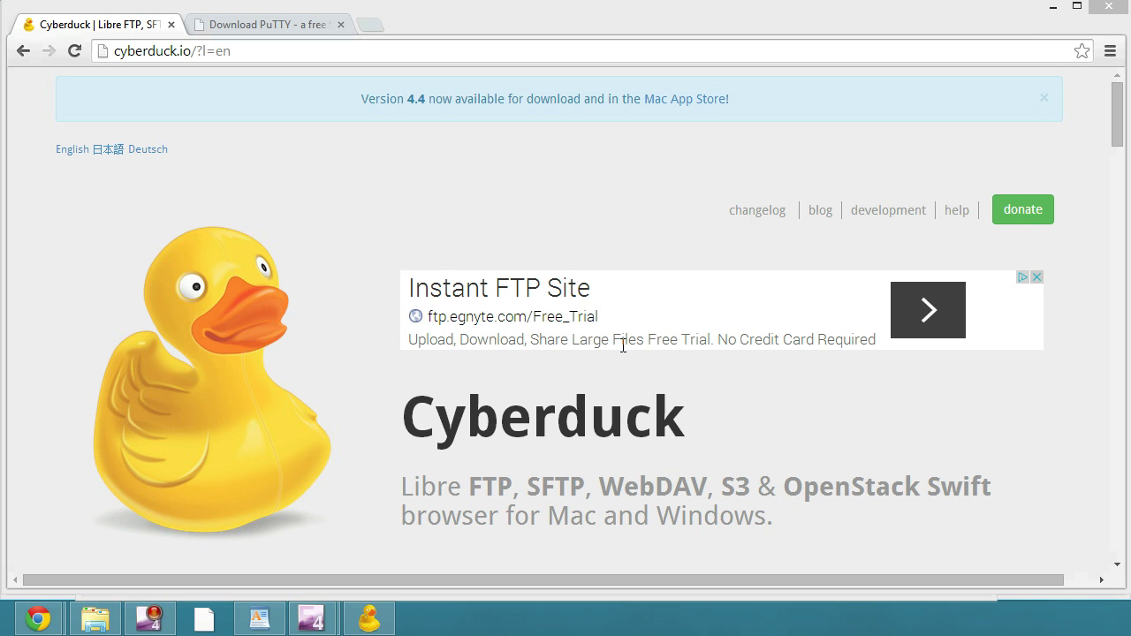
Step: Scroll the Cyberduck homepage down to the download buttons and back up
scroll(806, 423, down, 1)
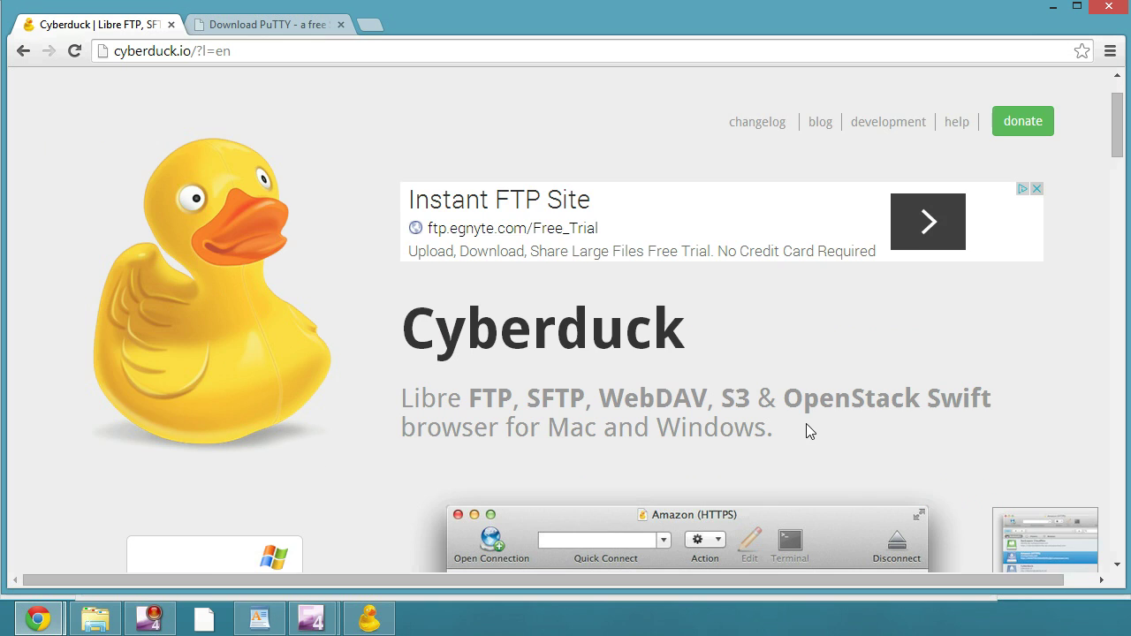
scroll(636, 408, down, 1)
scroll(636, 406, down, 2)
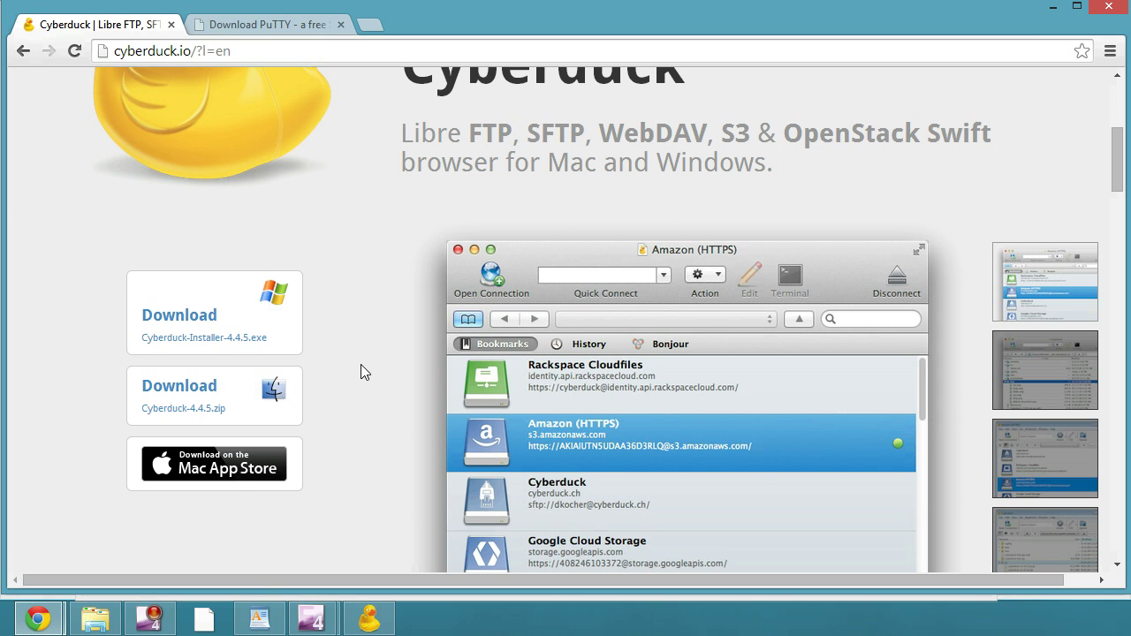
scroll(360, 364, up, 4)
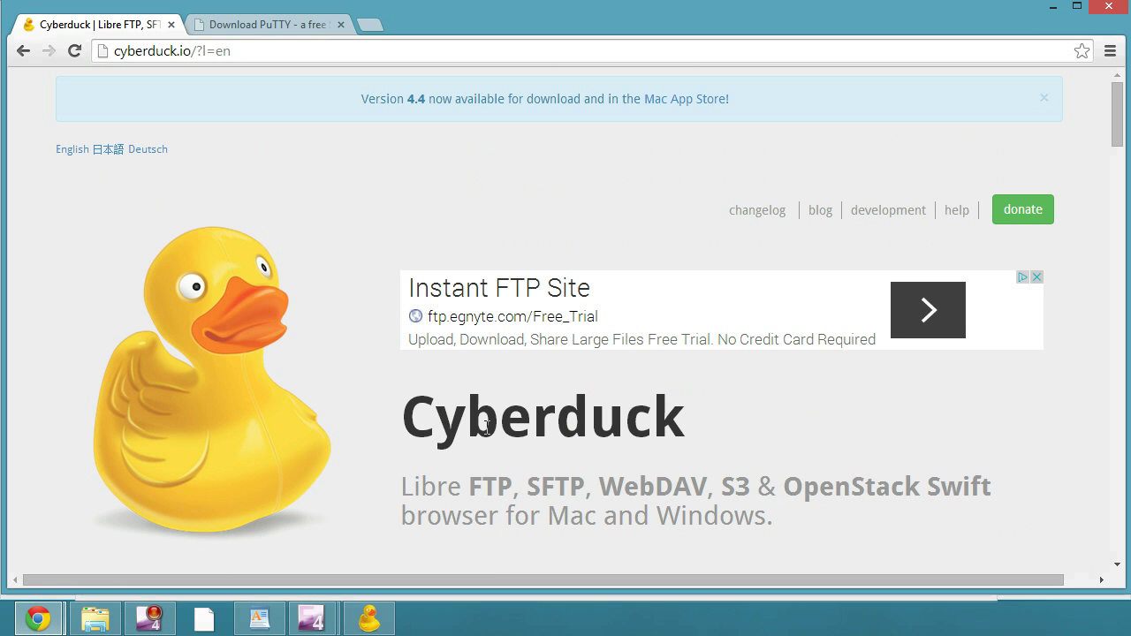
Step: Open the PuTTY Download Page from putty.org and scroll down to the Windows binaries
click(262, 27)
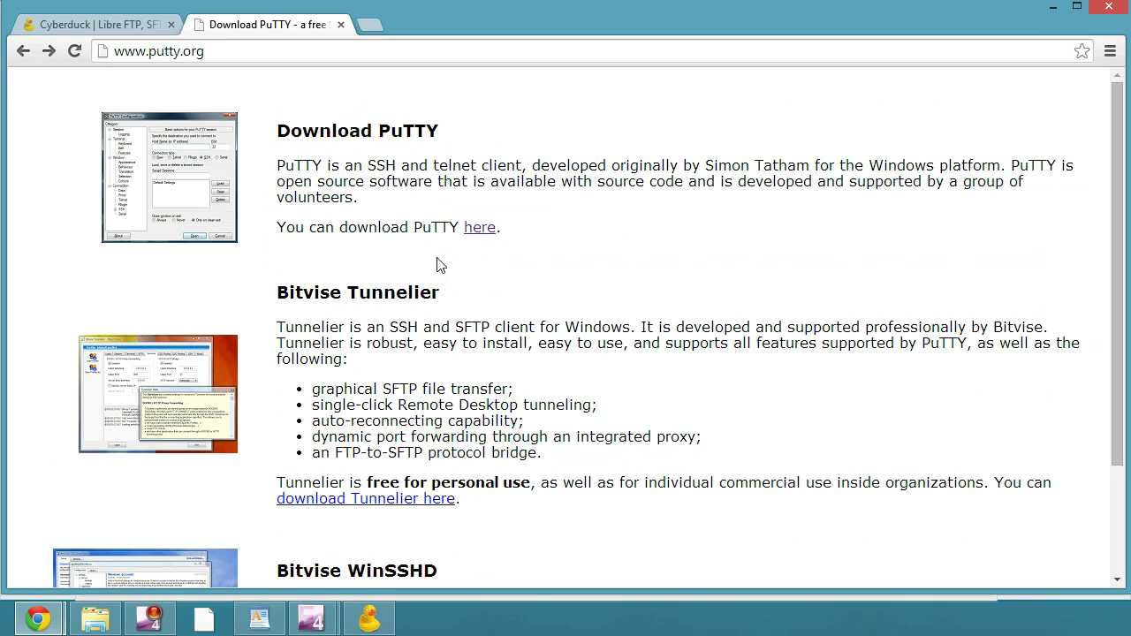
click(491, 231)
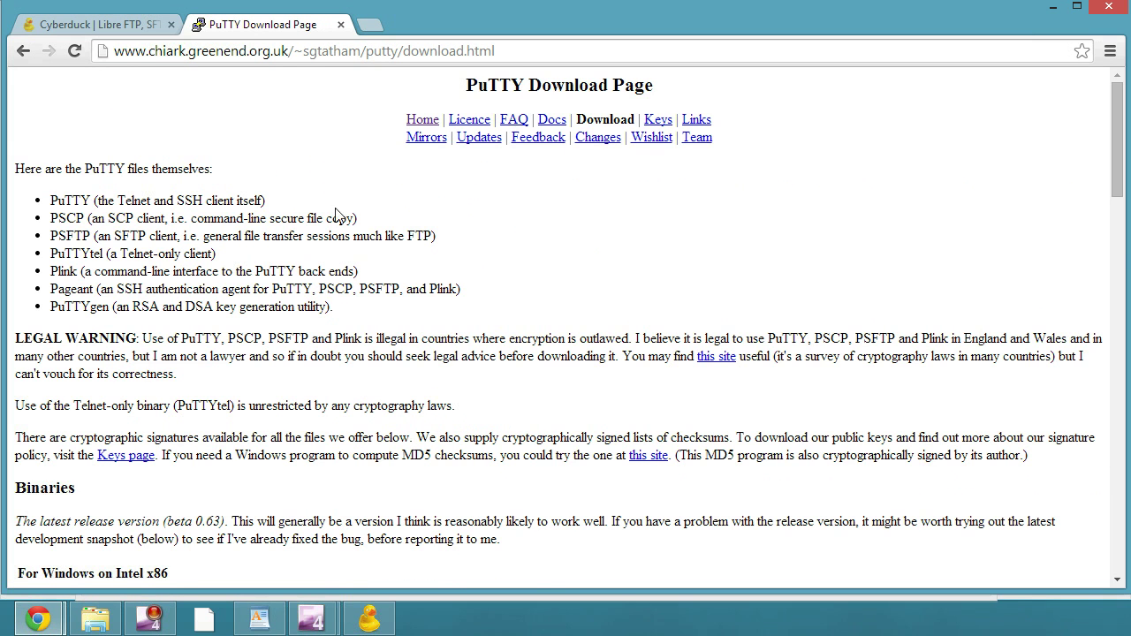
scroll(332, 223, down, 2)
scroll(333, 222, down, 2)
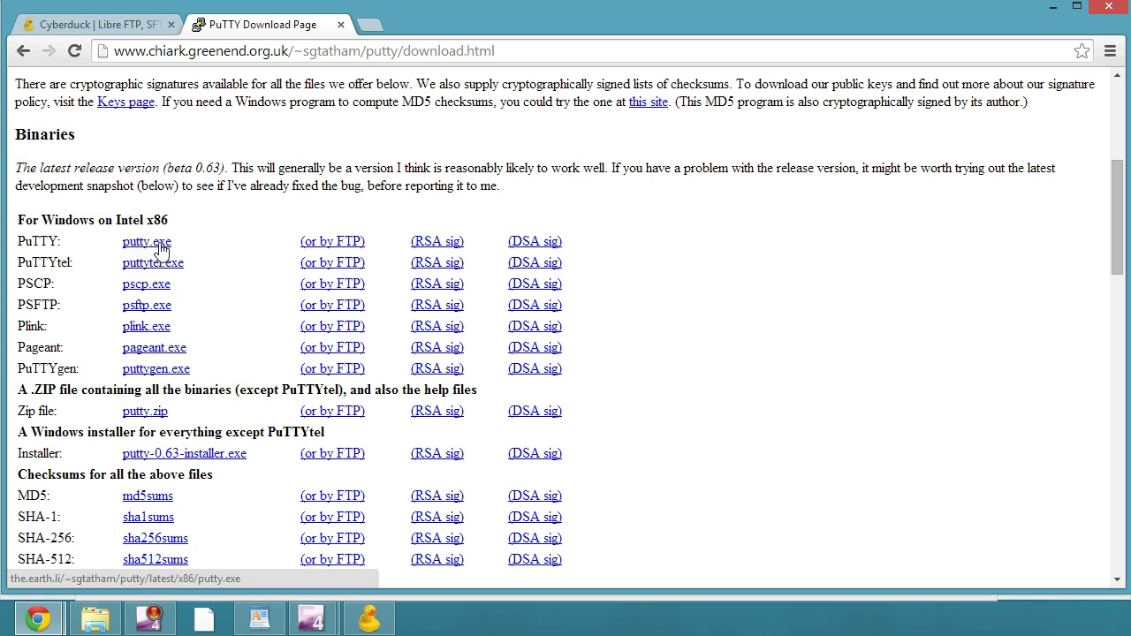
drag(182, 223, 132, 221)
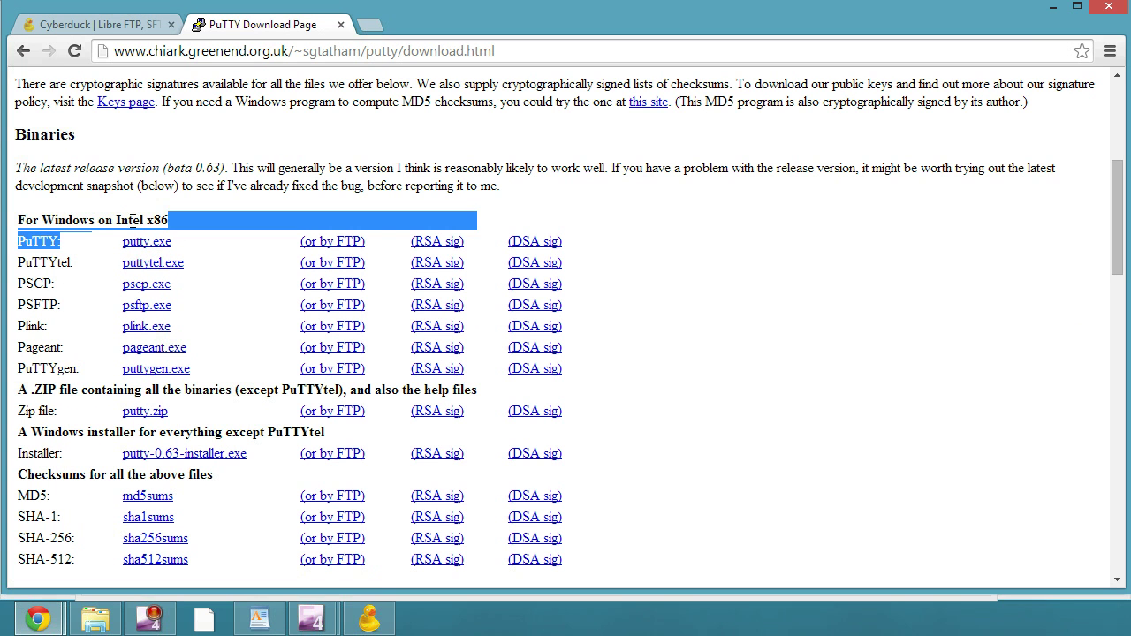
click(134, 216)
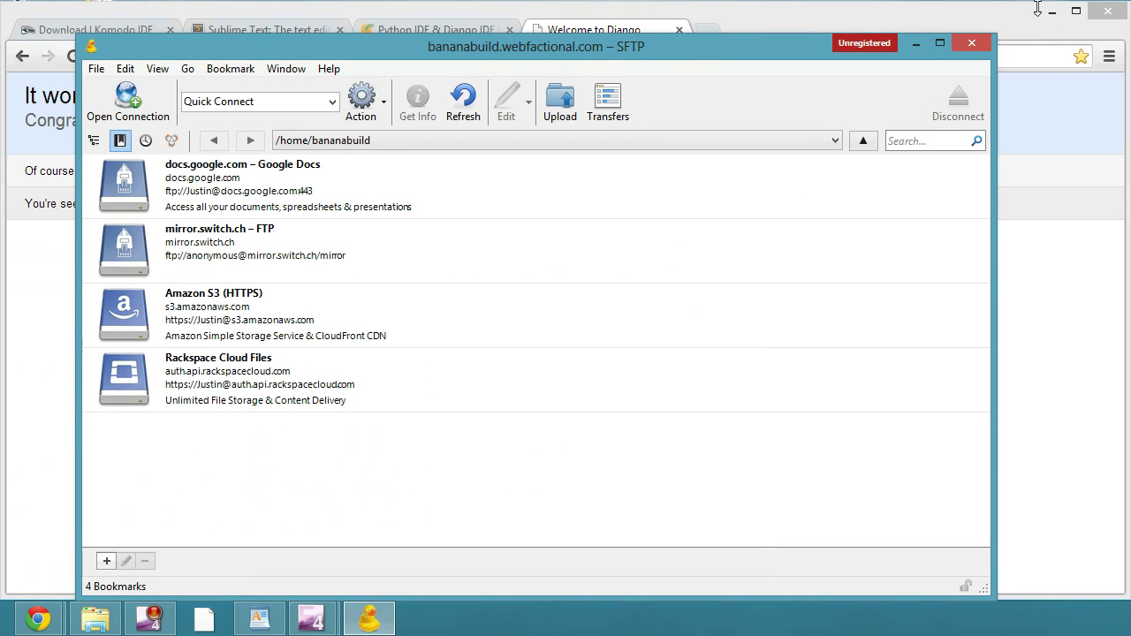
Step: Minimize Chrome, shift the Cyberduck window slightly right, and start a new connection
click(1052, 11)
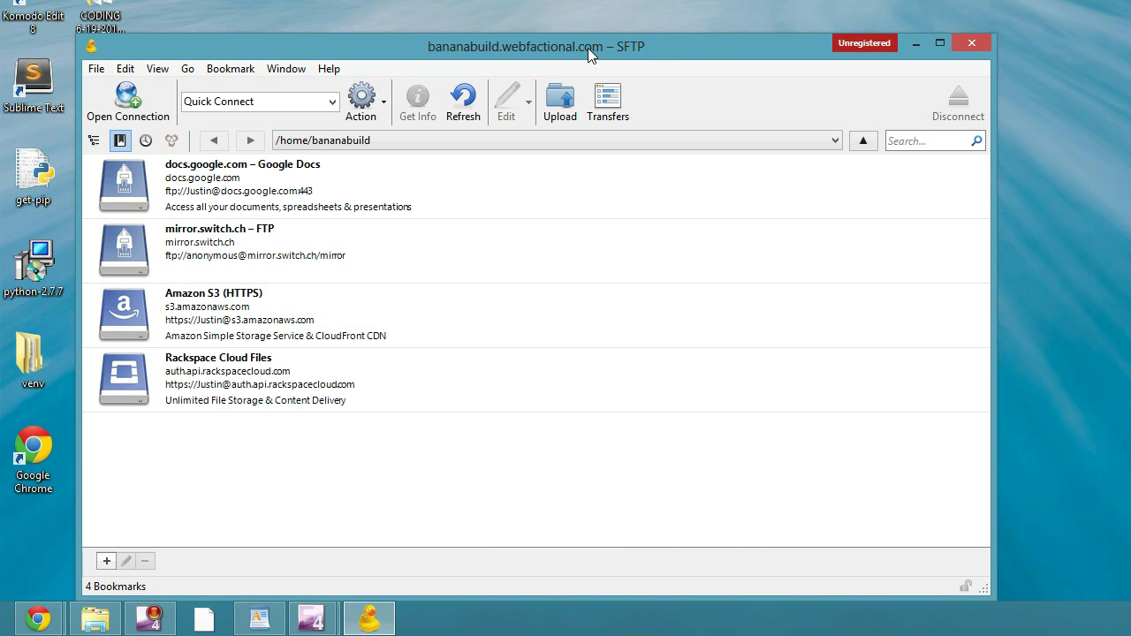
drag(588, 48, 618, 42)
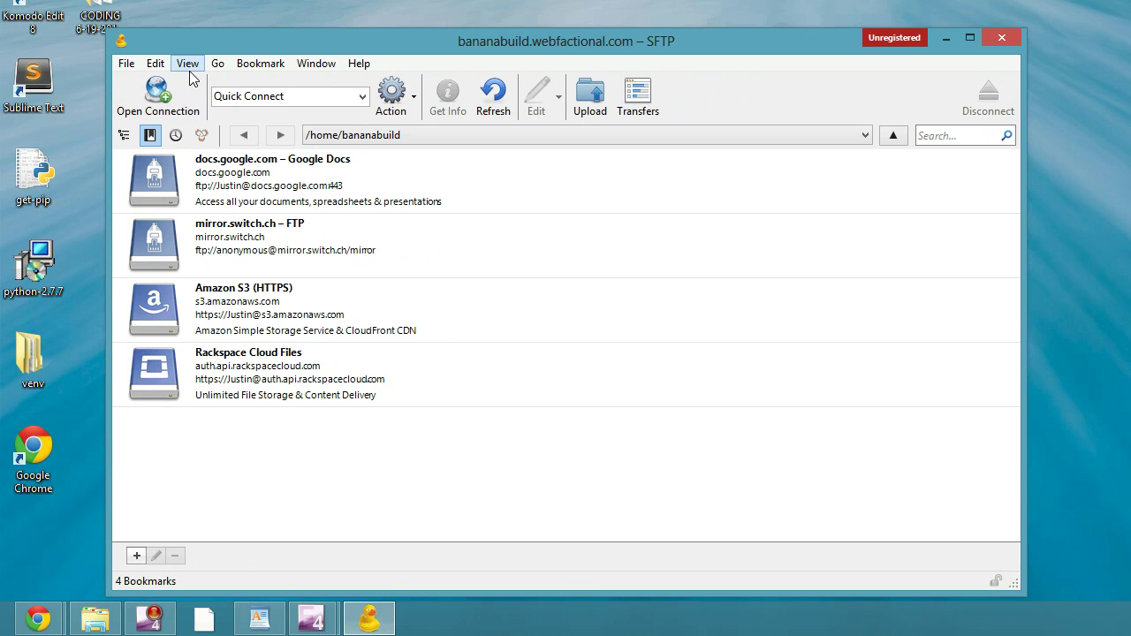
click(189, 89)
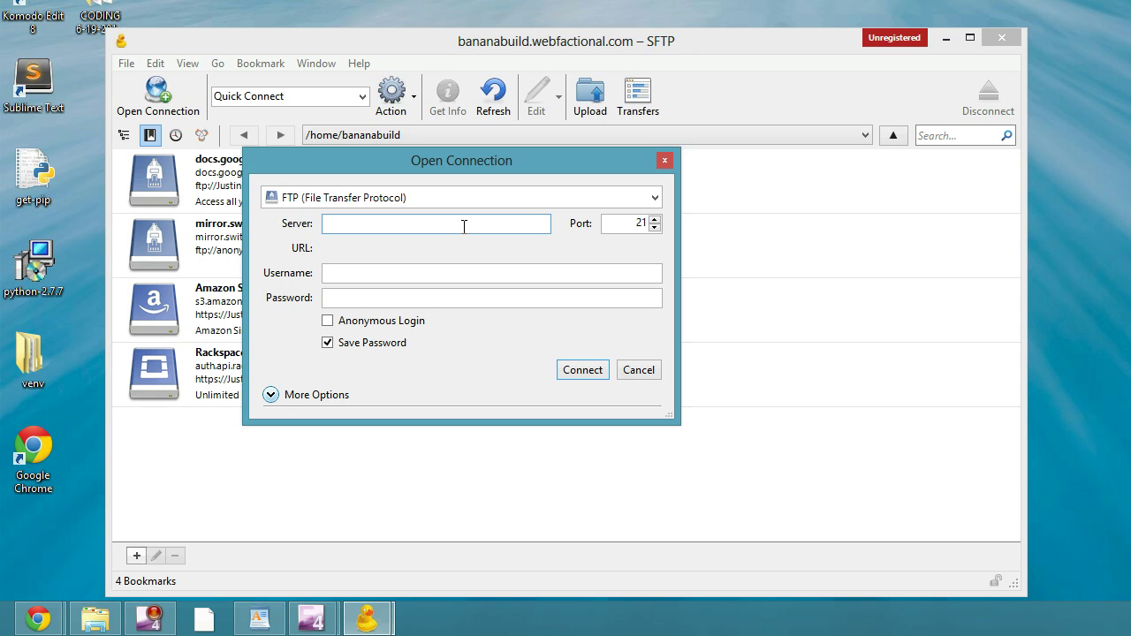
Step: Connect over SFTP to bananabuild.webfactional.com with the account's username and password
text(bananabu)
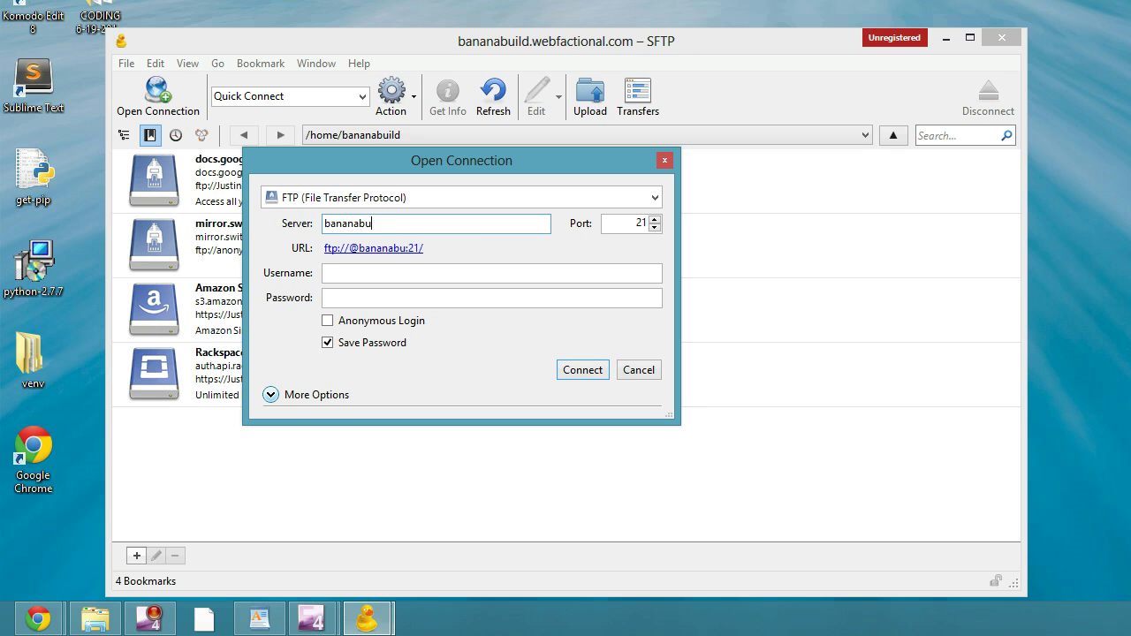
text(ild.webfac)
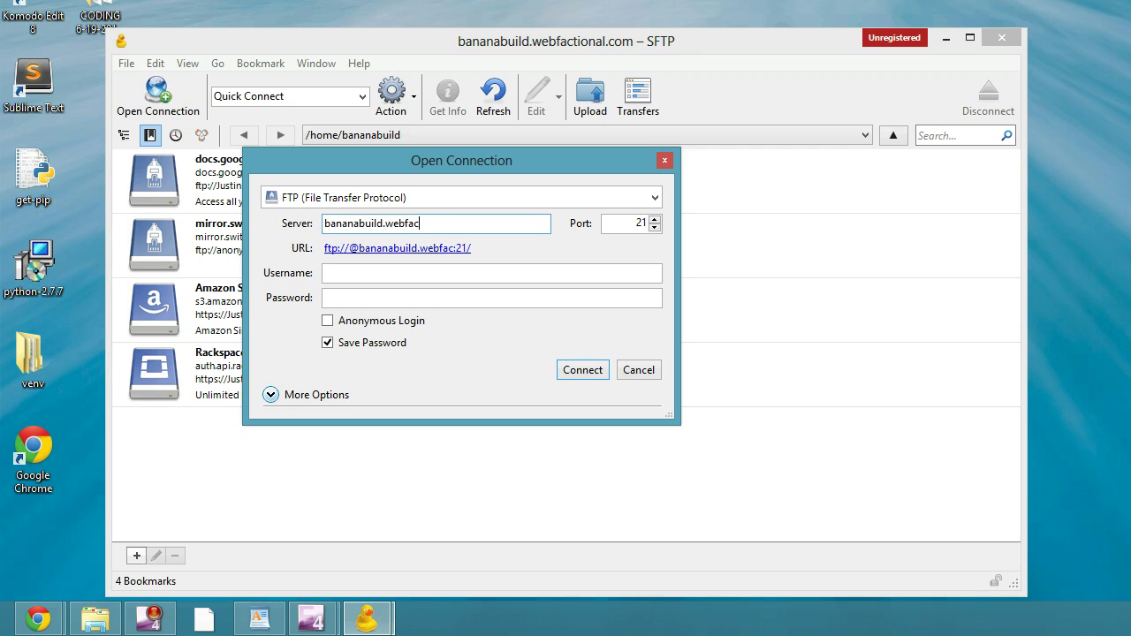
text(tional.com)
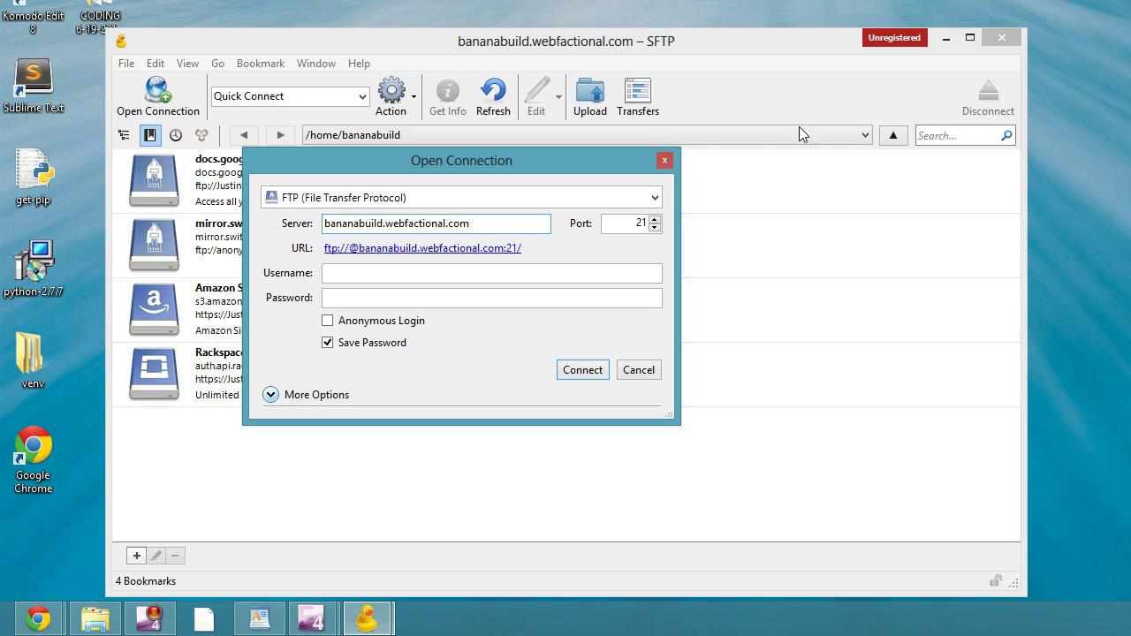
click(652, 197)
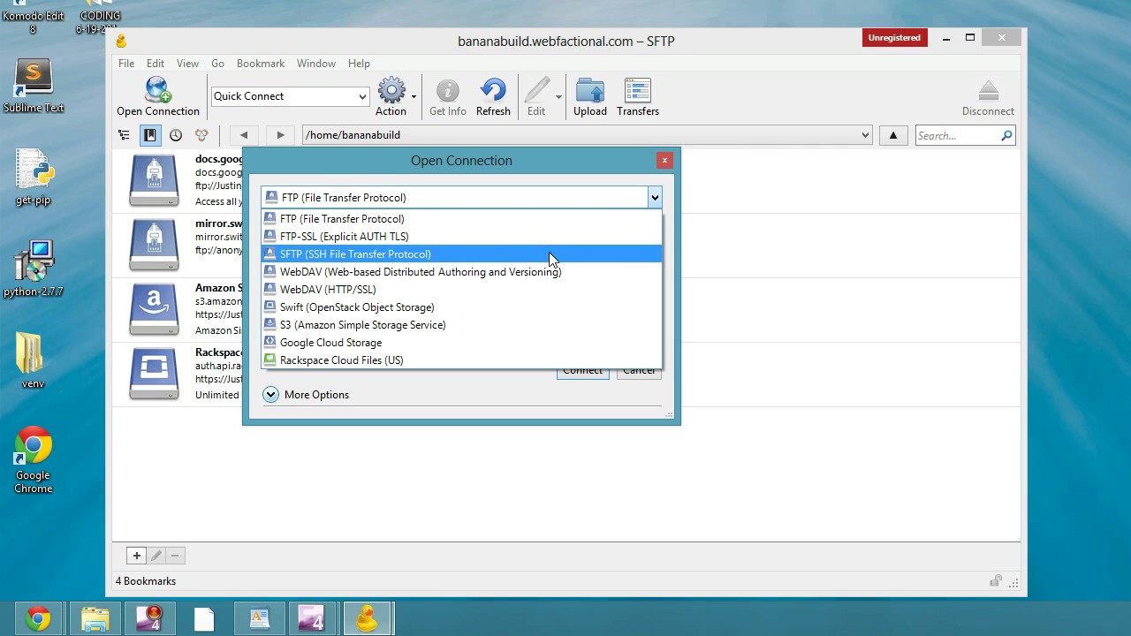
click(354, 254)
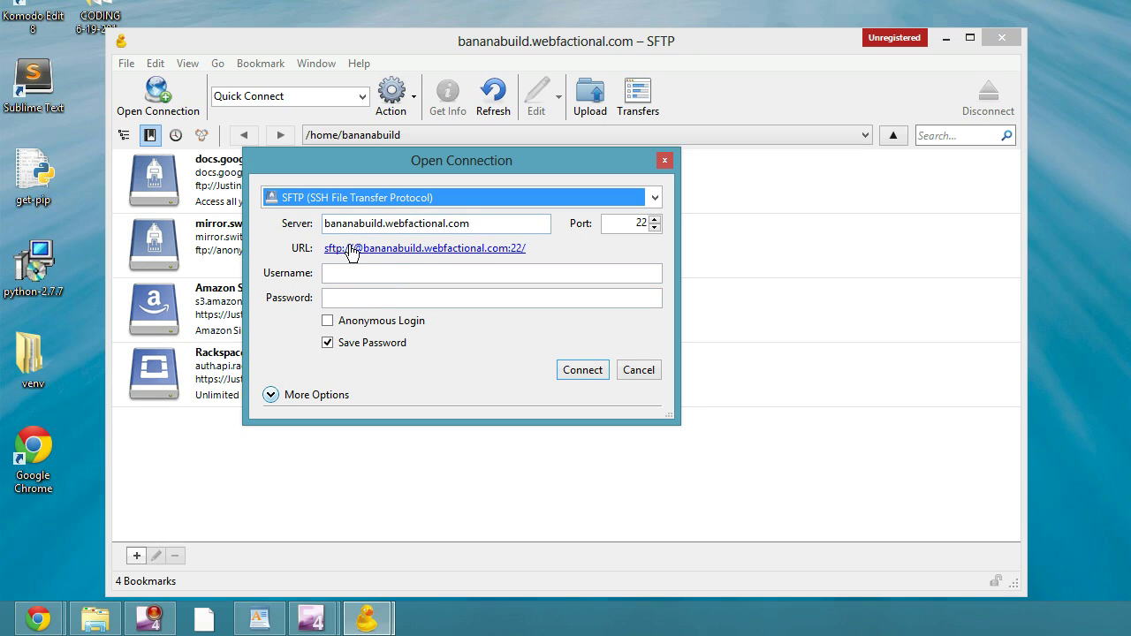
click(408, 271)
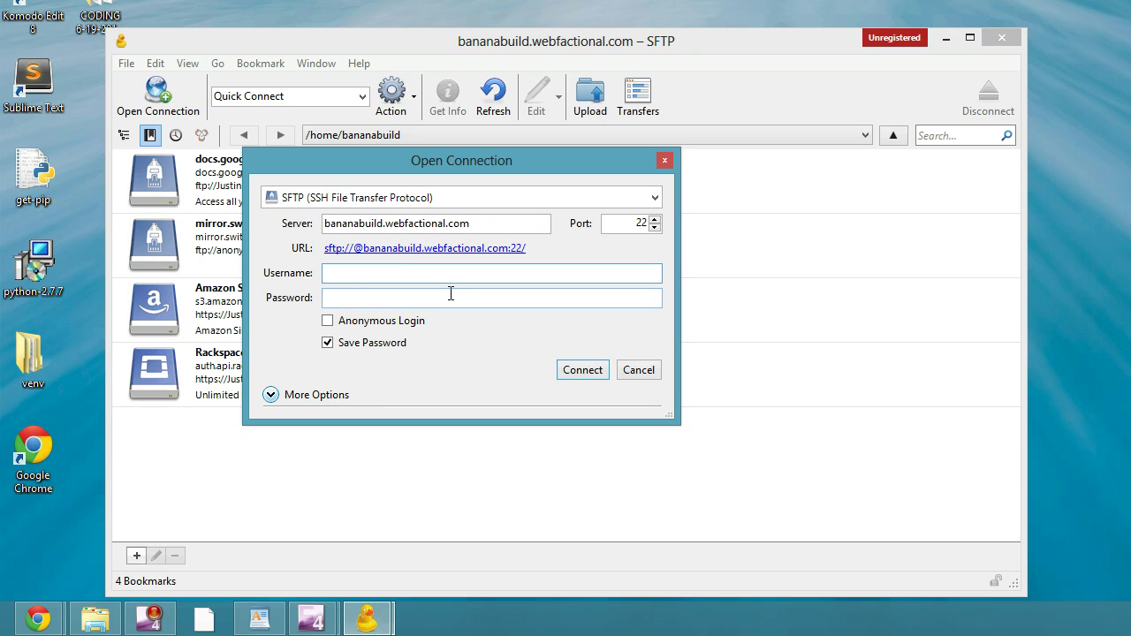
text(bananabuild)
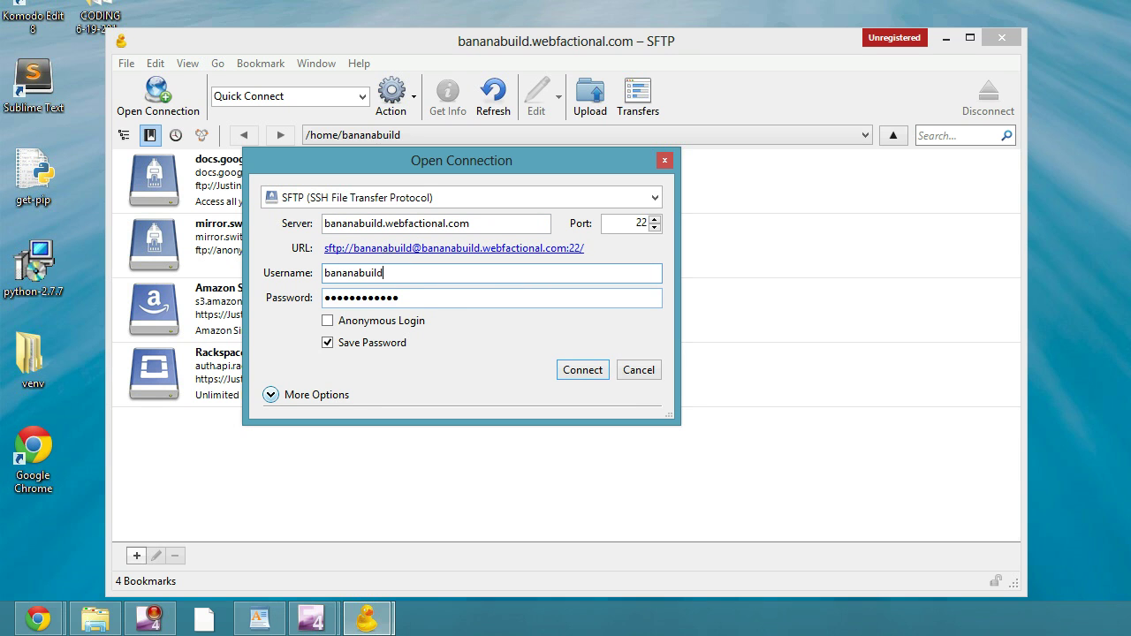
key(Tab)
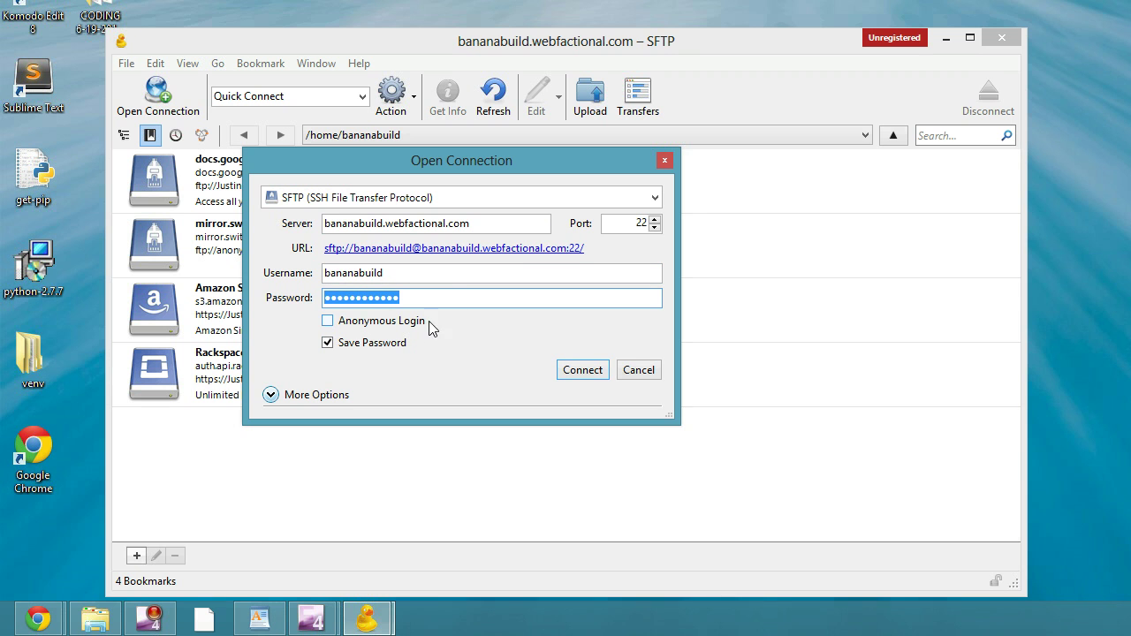
click(580, 369)
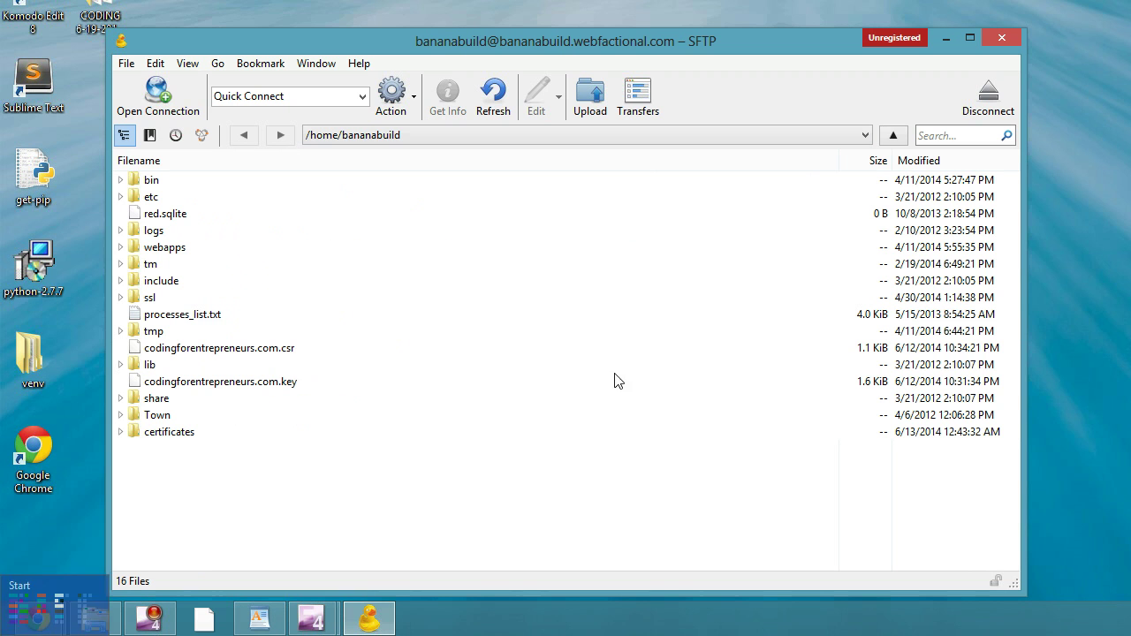
Step: Open the webapps folder and scroll through its 45 application folders
click(162, 251)
double_click(162, 251)
scroll(265, 283, down, 7)
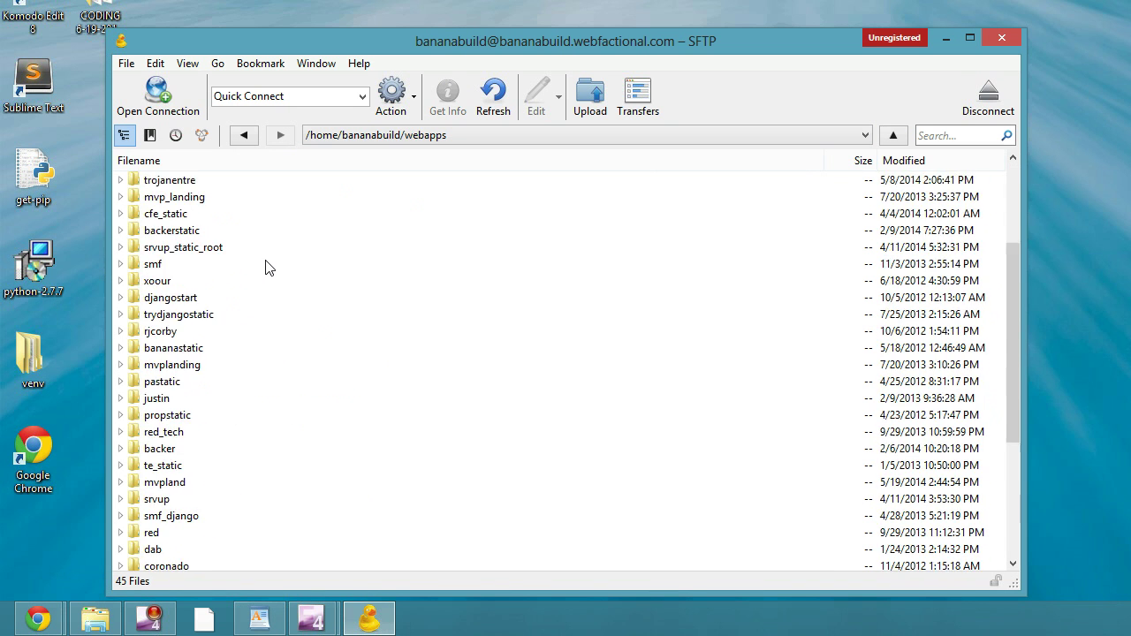
scroll(269, 267, down, 1)
scroll(272, 265, up, 7)
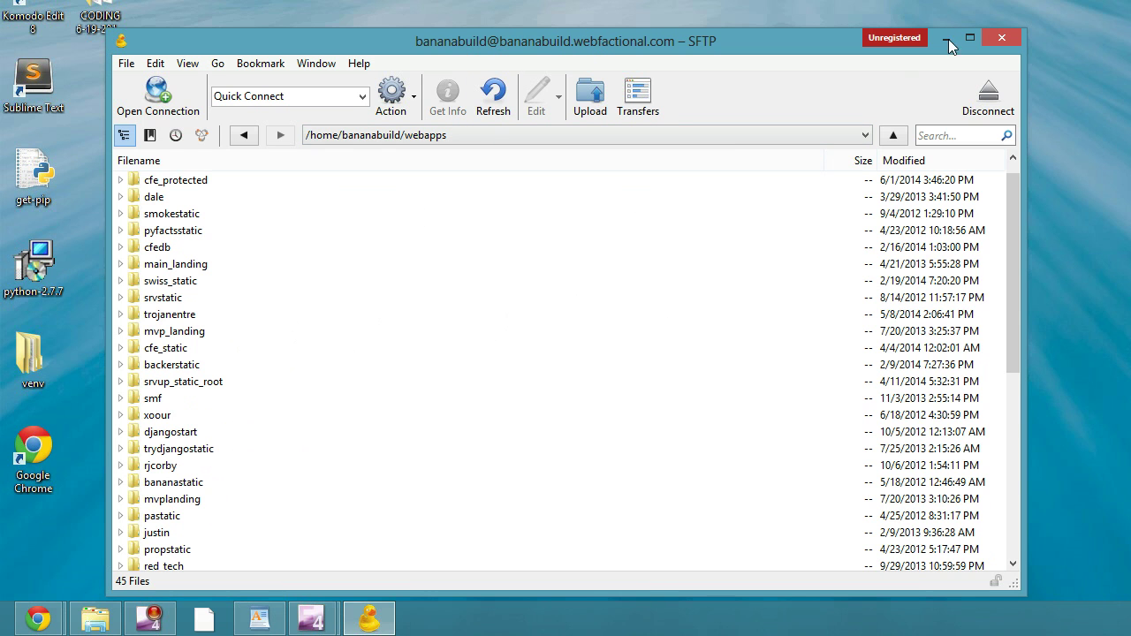
Step: Disconnect, then reconnect to the SFTP server using the saved connection details
click(988, 96)
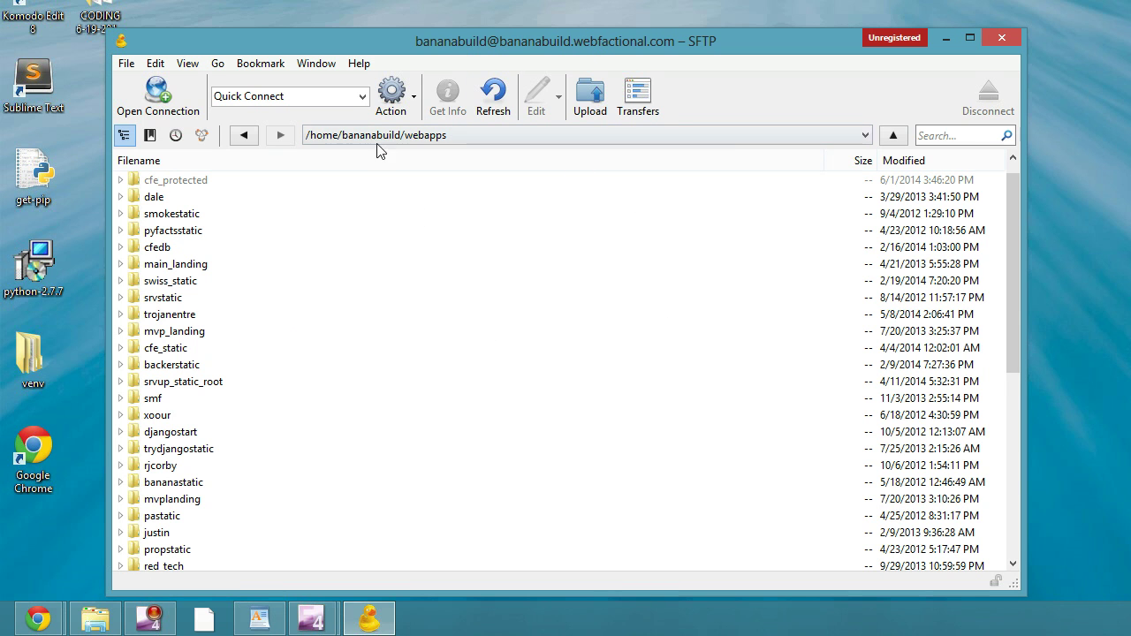
click(160, 95)
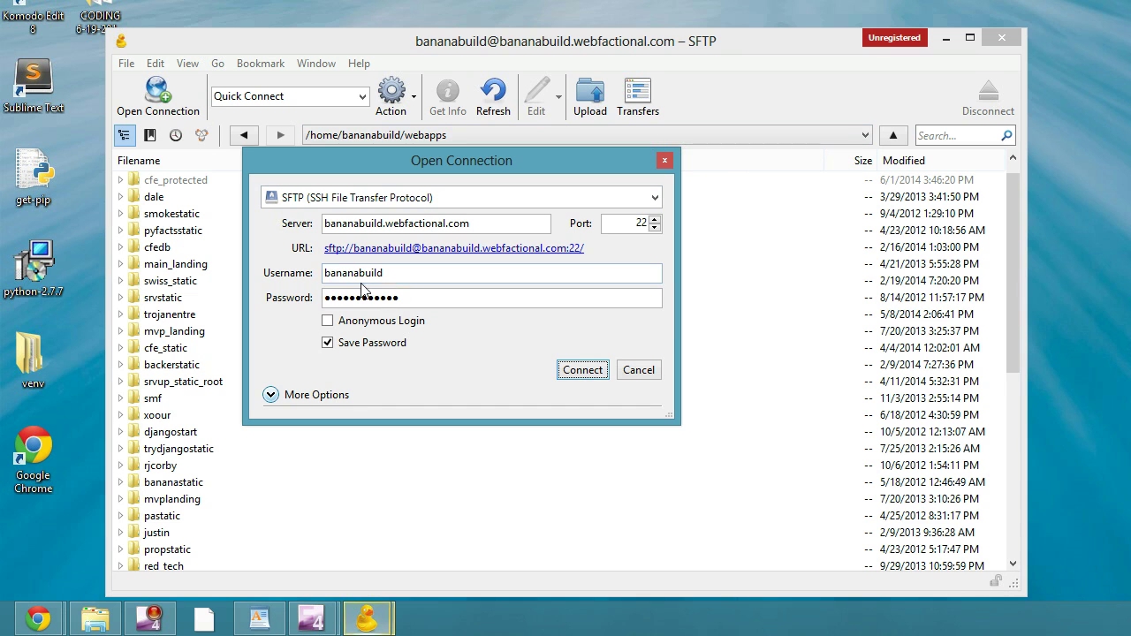
click(582, 370)
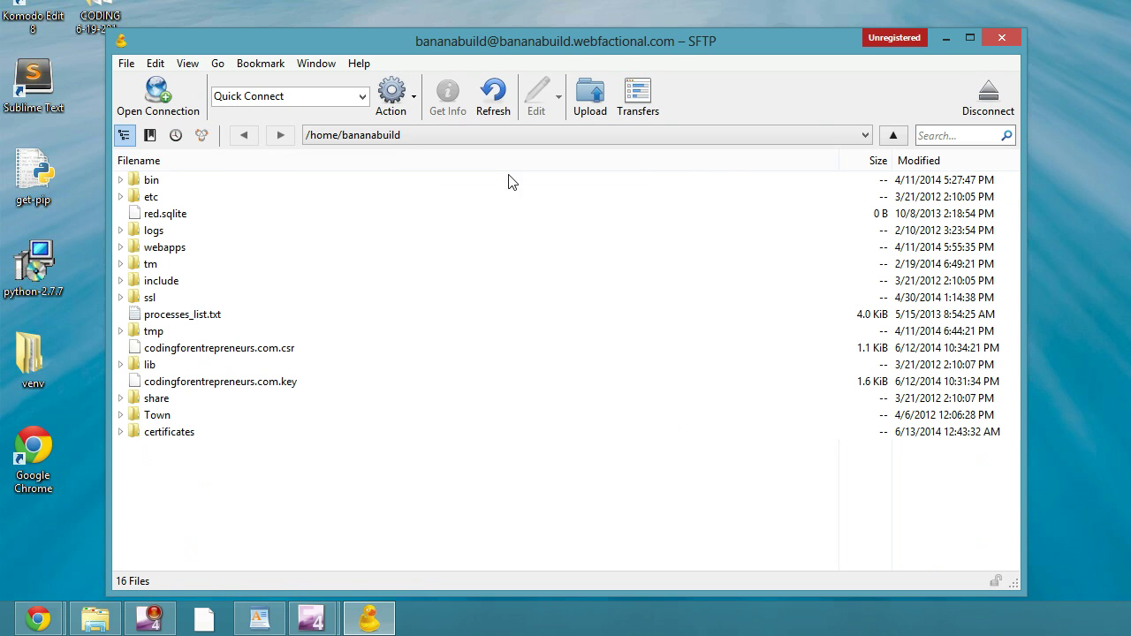
click(150, 135)
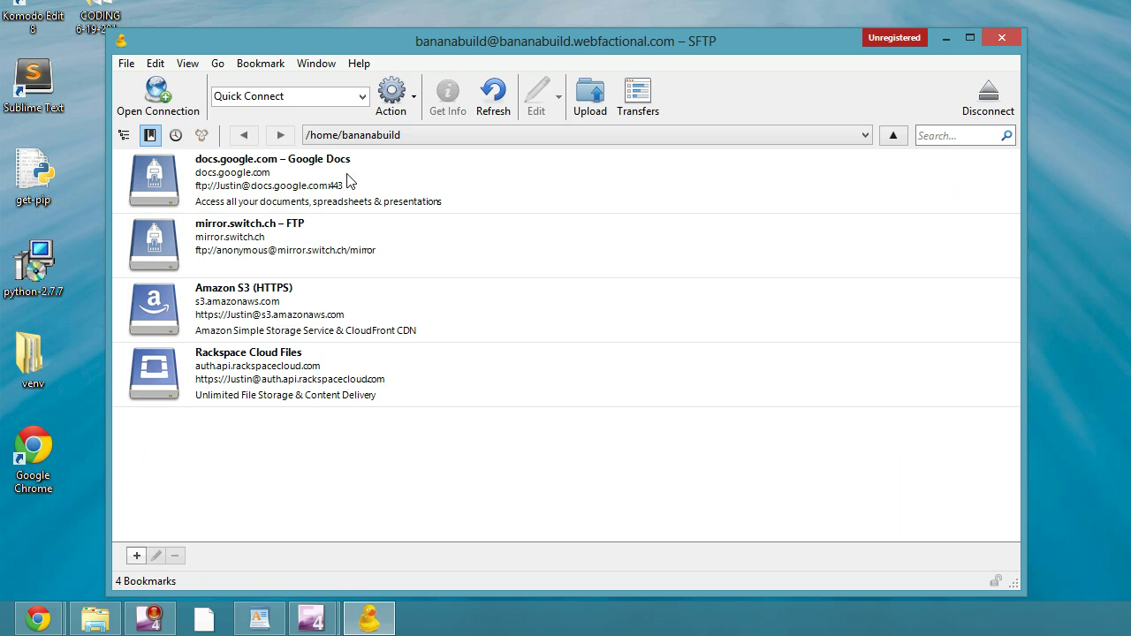
click(162, 92)
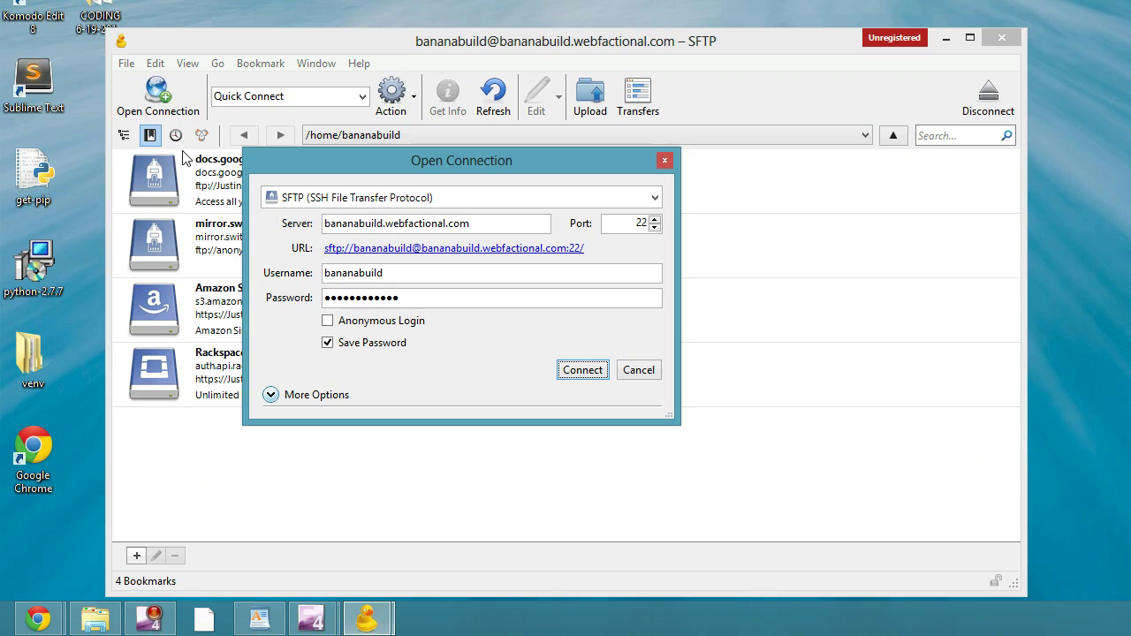
click(581, 369)
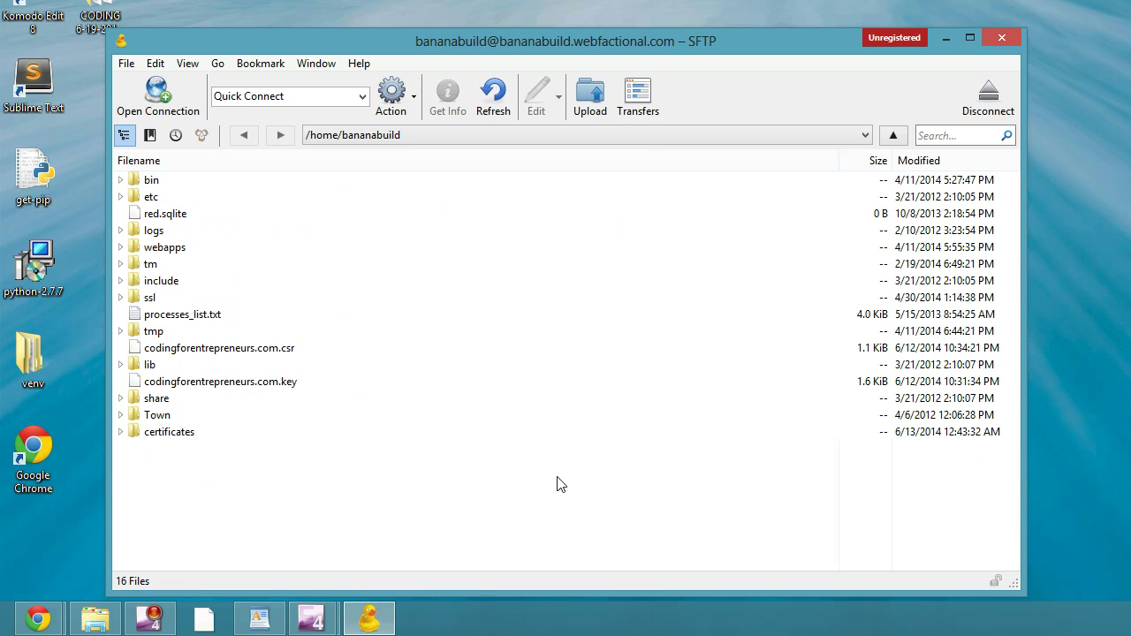
Step: Save the current connection as a new bookmark, 'bananabuild.webfactional.com – SFTP'
right_click(410, 519)
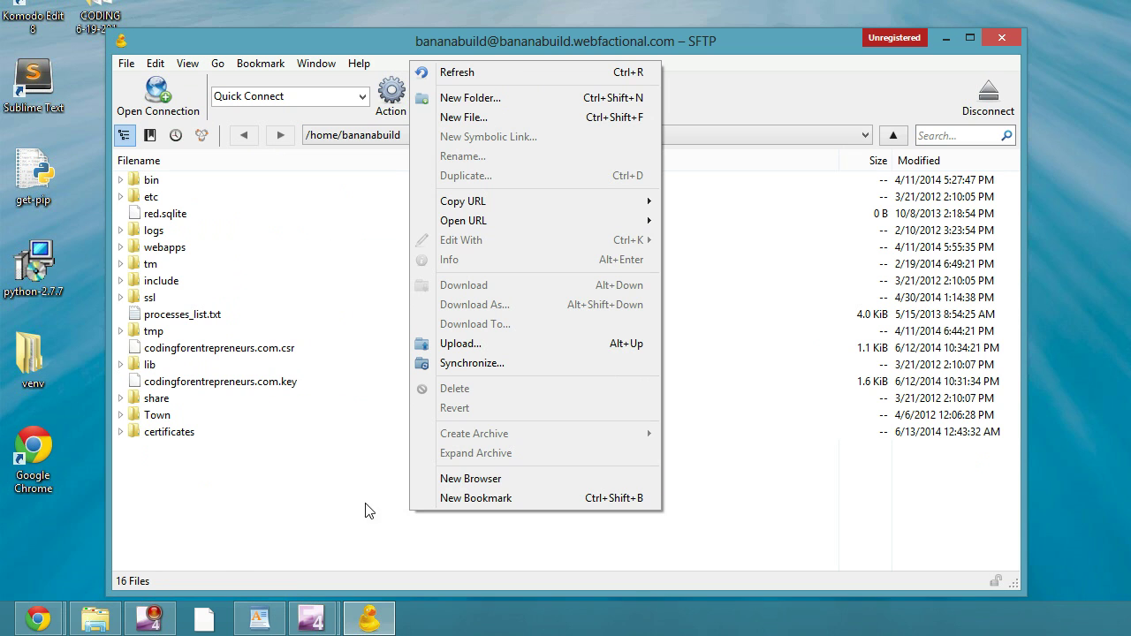
click(478, 499)
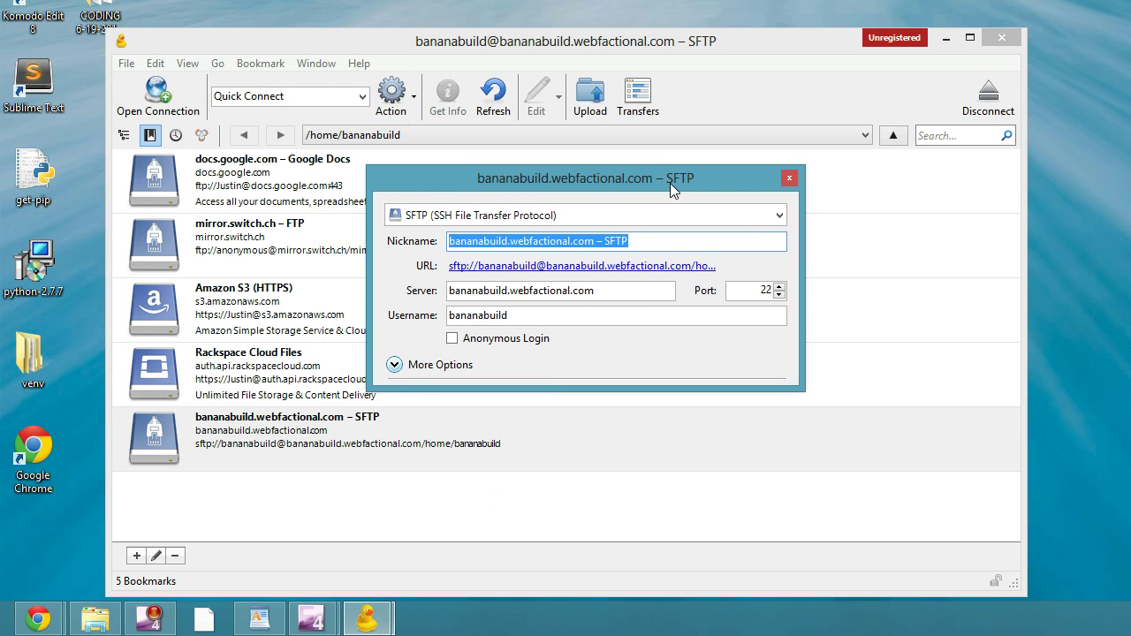
click(437, 367)
click(437, 367)
click(790, 178)
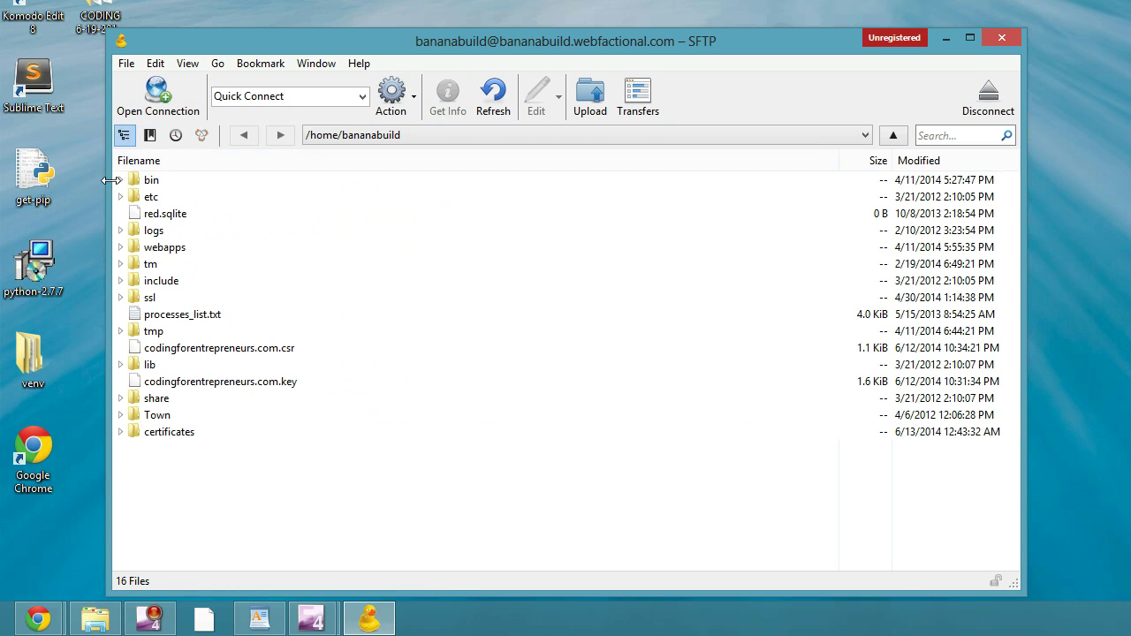
Step: Disconnect and reconnect from the new bananabuild bookmark in the bookmarks list
click(150, 134)
click(988, 95)
click(151, 135)
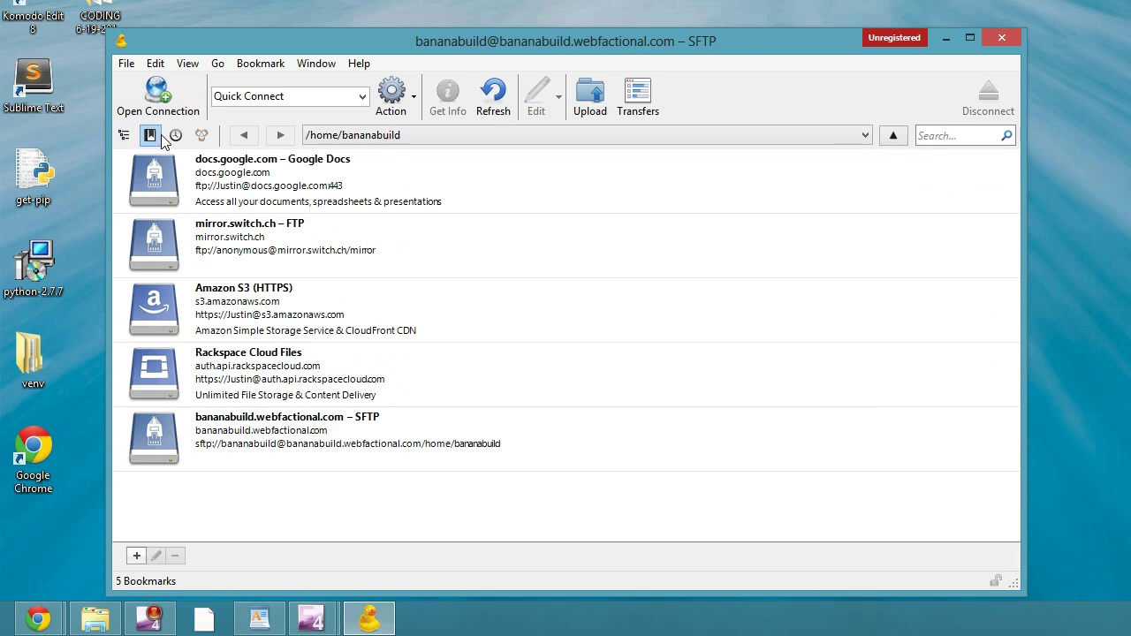
double_click(308, 431)
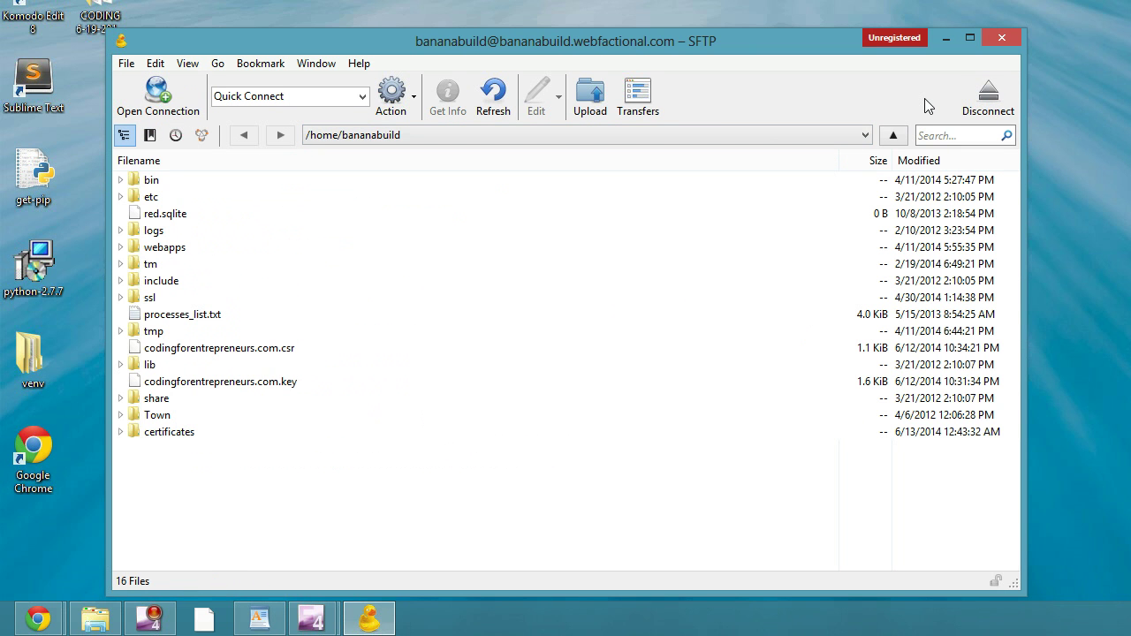
Step: Quit Cyberduck, dismissing the donation prompt with 'Don't show again for this version' ticked
click(1000, 40)
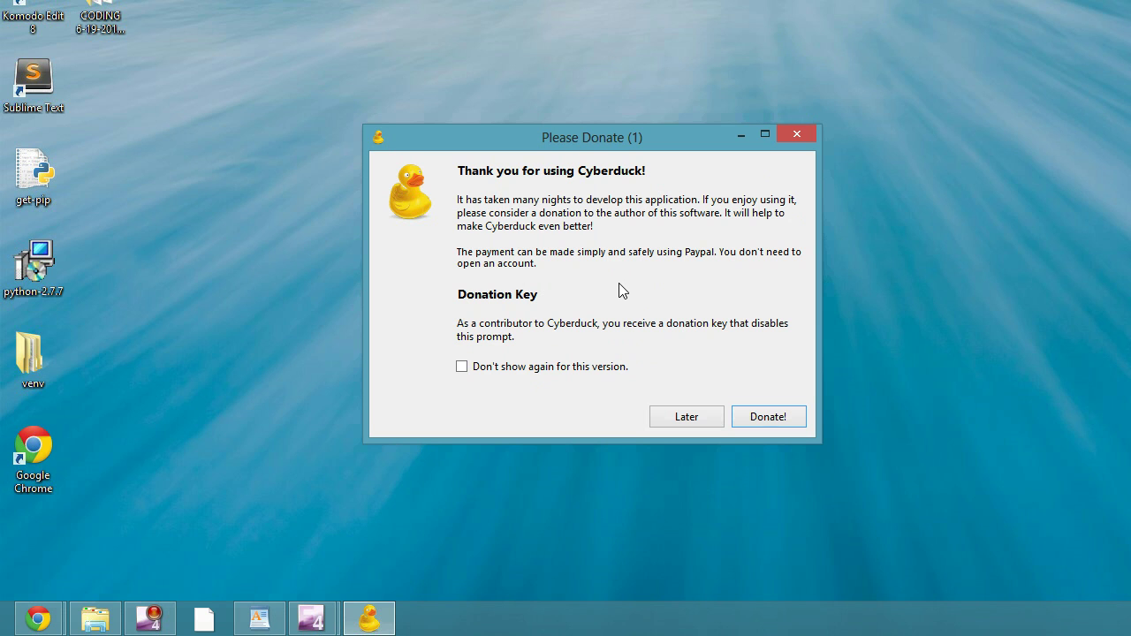
click(580, 369)
click(700, 419)
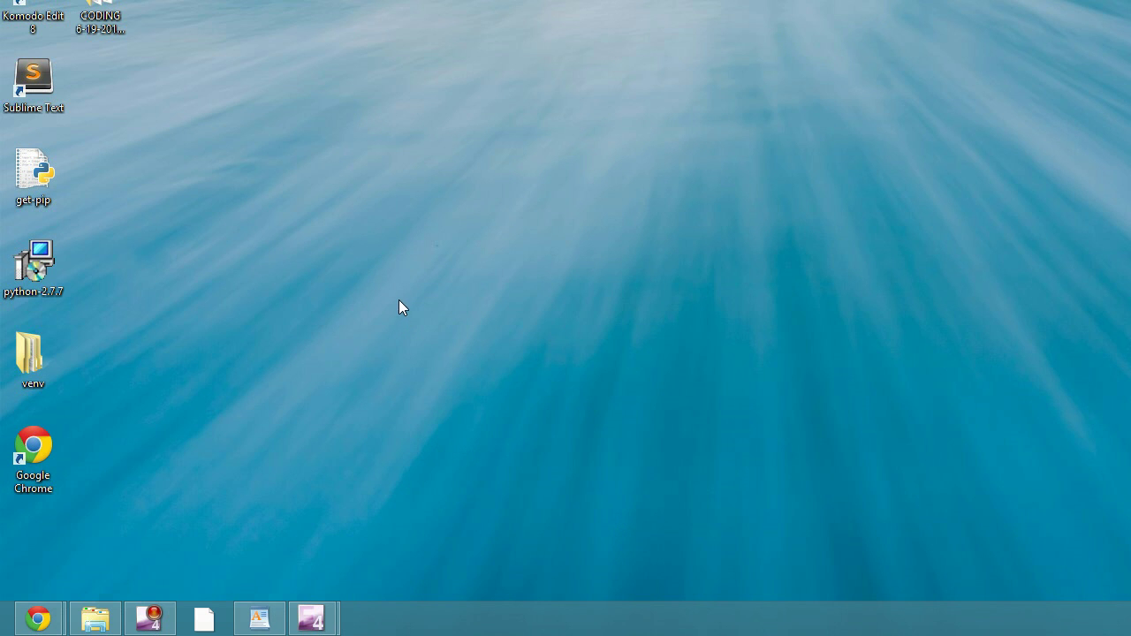
Step: Move putty from the Downloads folder onto the desktop, then close File Explorer
click(95, 618)
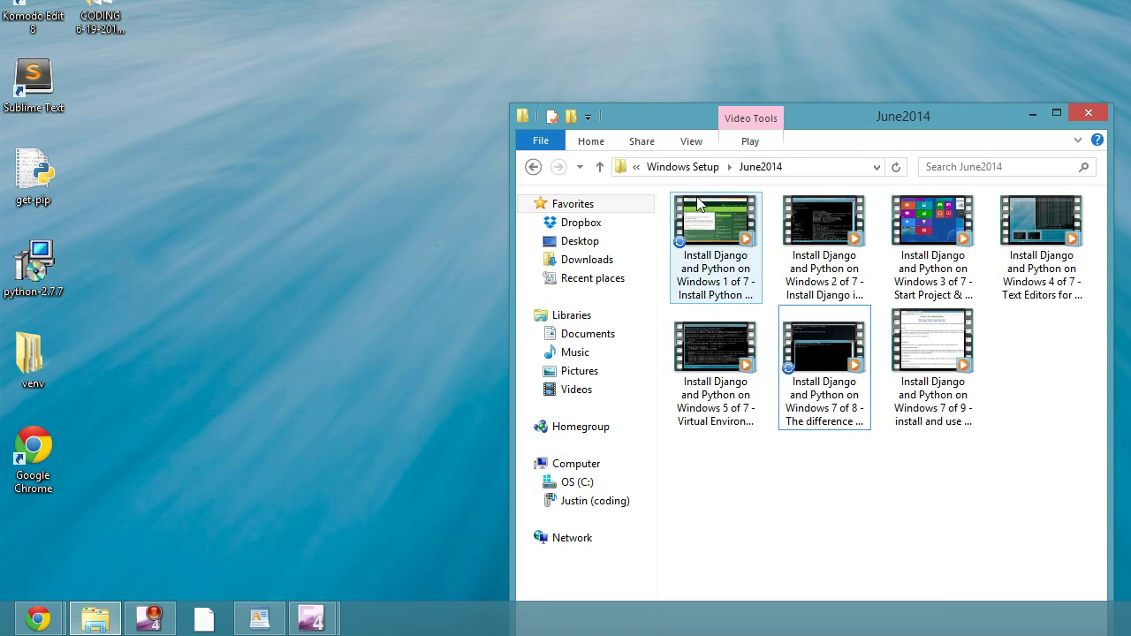
click(587, 259)
drag(651, 105, 651, 51)
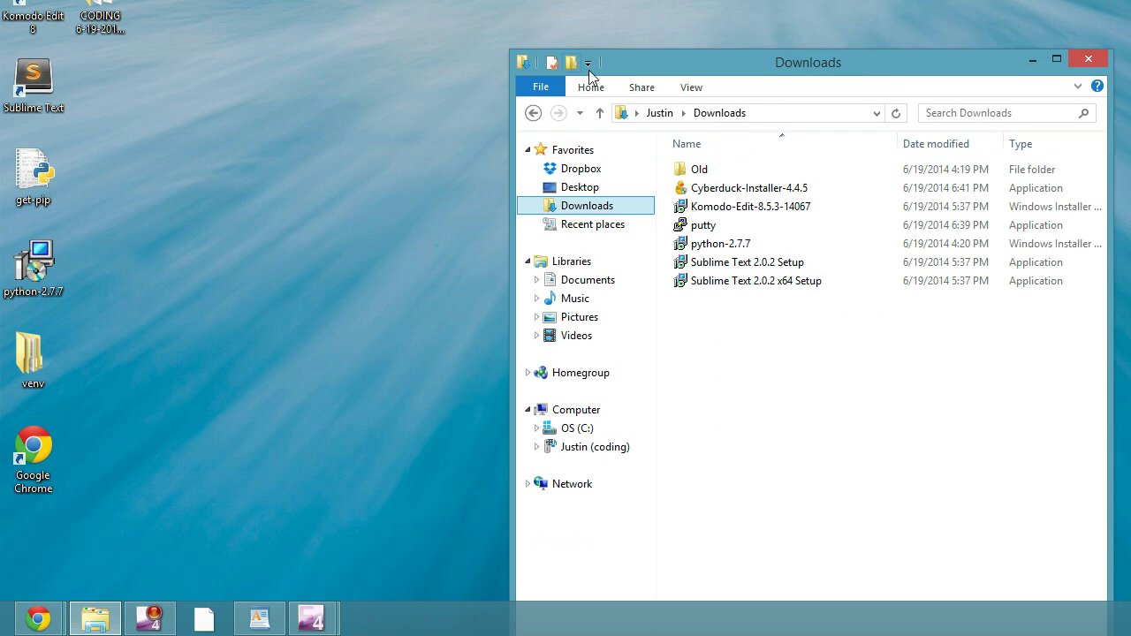
drag(706, 228, 395, 238)
click(1085, 60)
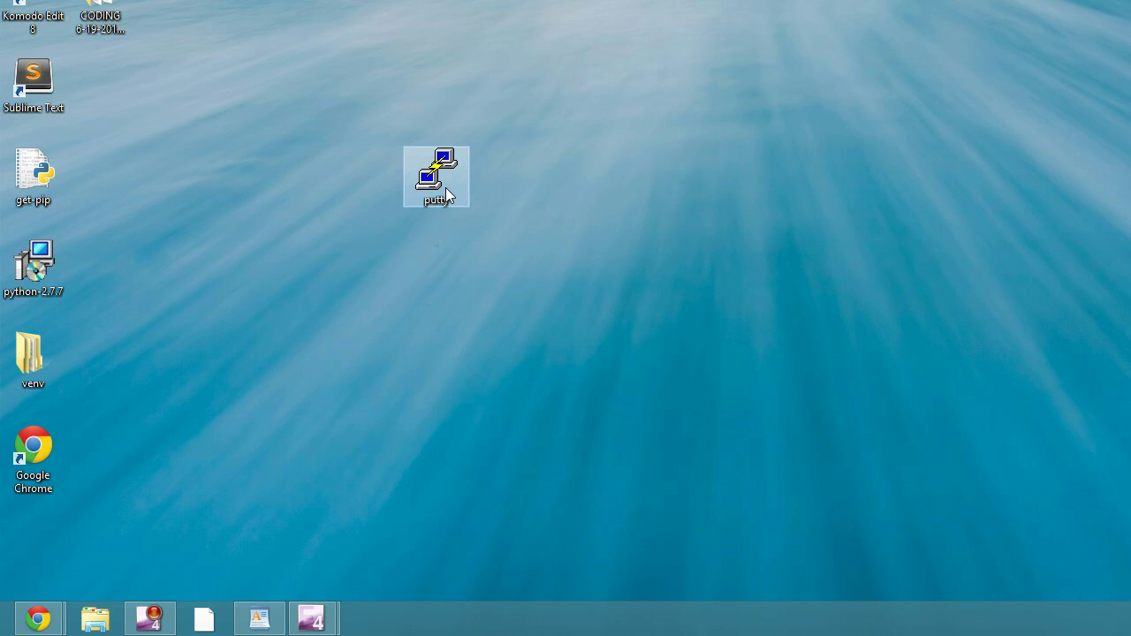
Step: Launch PuTTY from the desktop and enter the bananabuild.webfactional.com host name
double_click(446, 195)
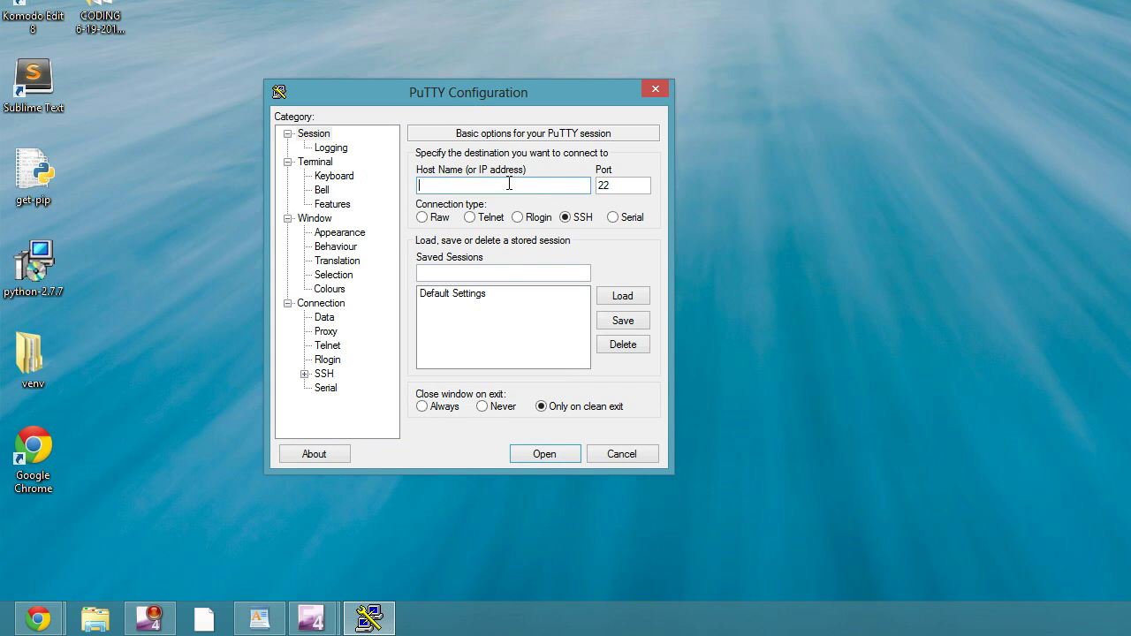
text(bananabuil)
text(d.webaction)
text(tion)
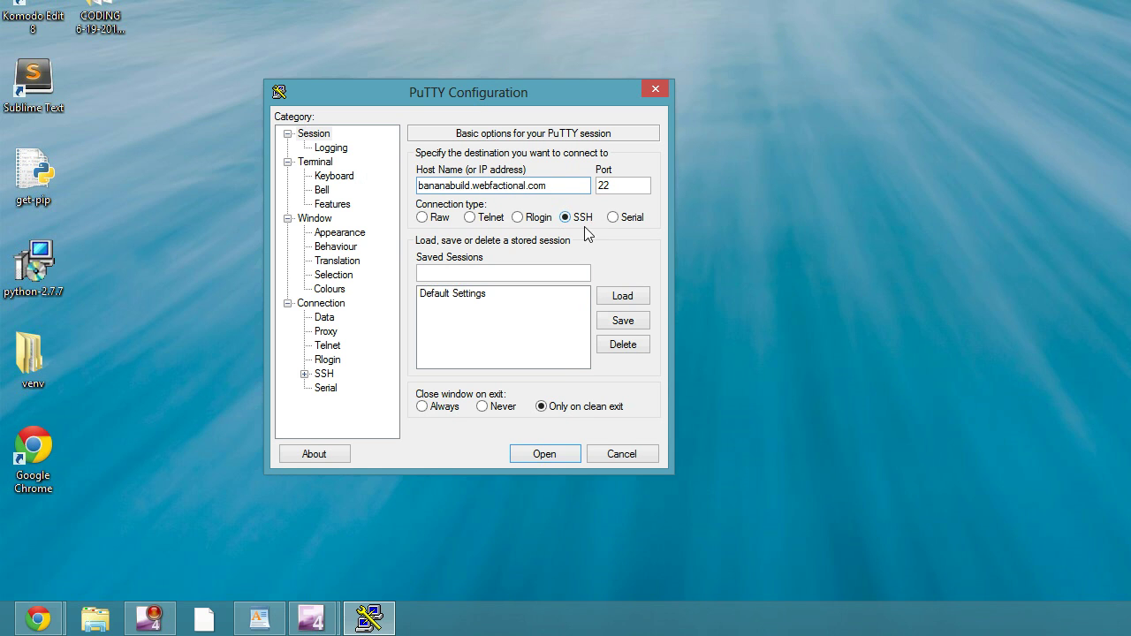
Step: Open the SSH connection, center the terminal, and log in with the account username and password
click(546, 456)
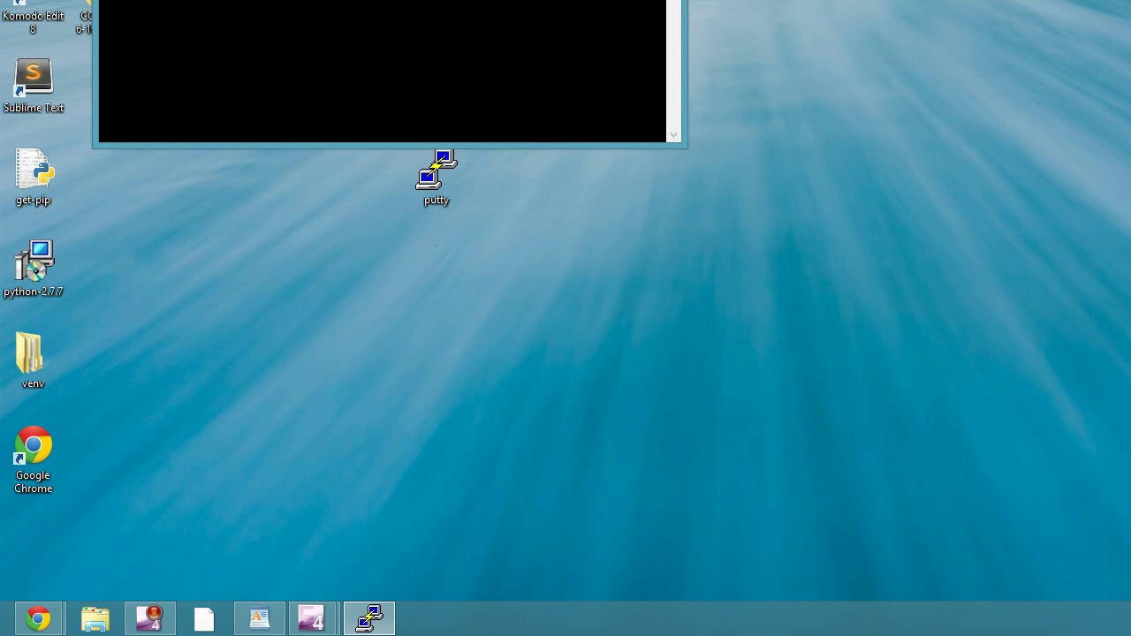
drag(302, 0, 455, 133)
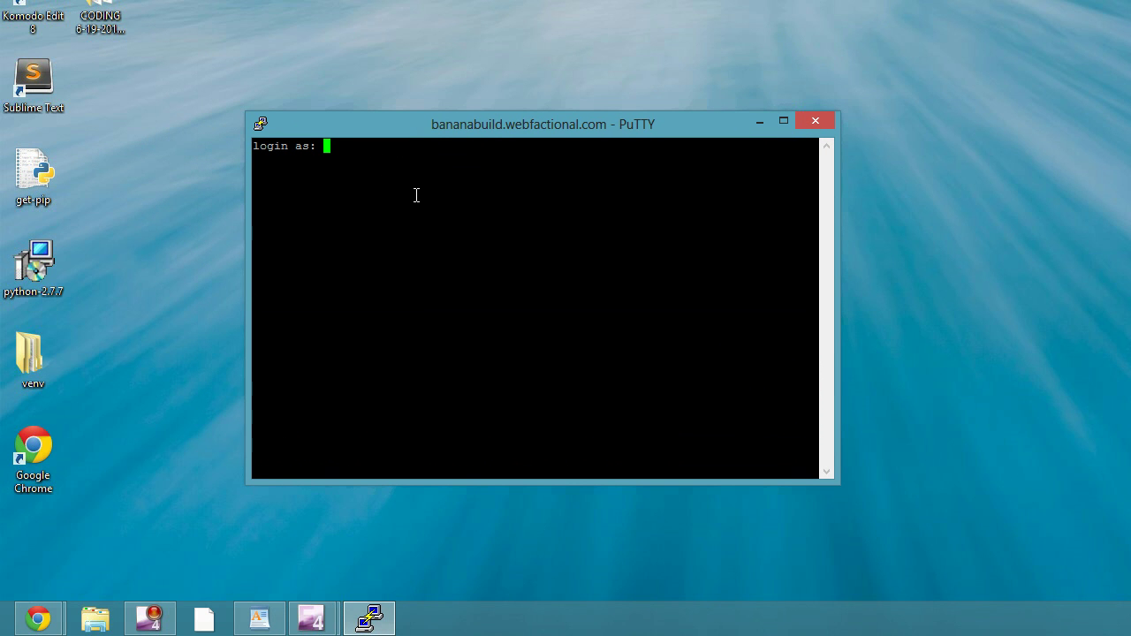
text(bananabuild)
key(Return)
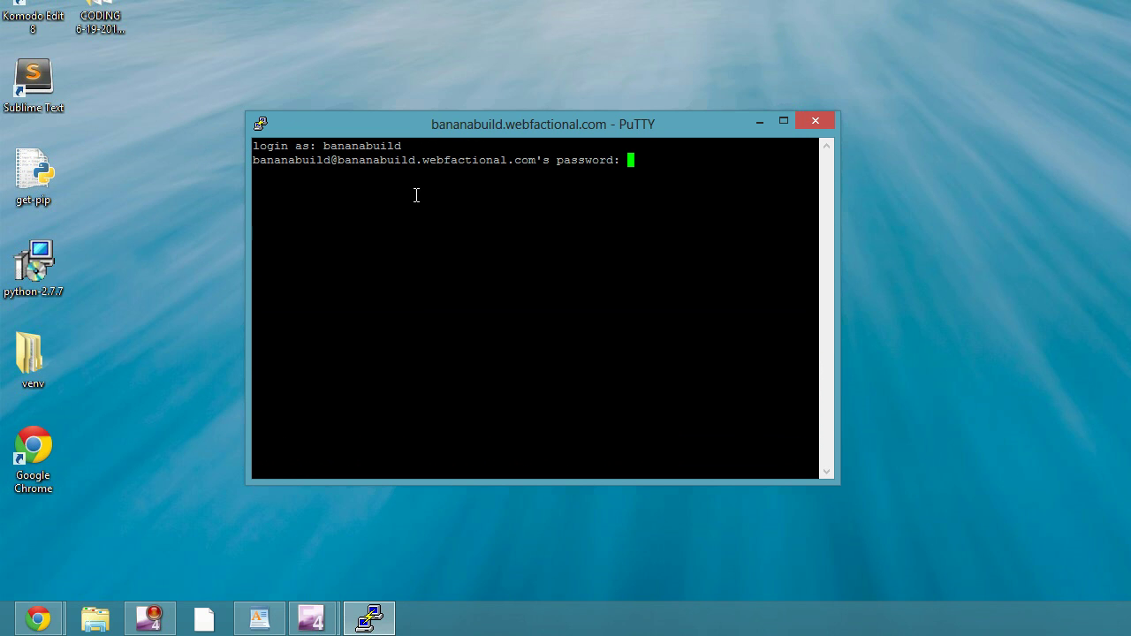
key(Return)
Step: List the home directory with ls, change into webapps, and list it with dir
text(ls)
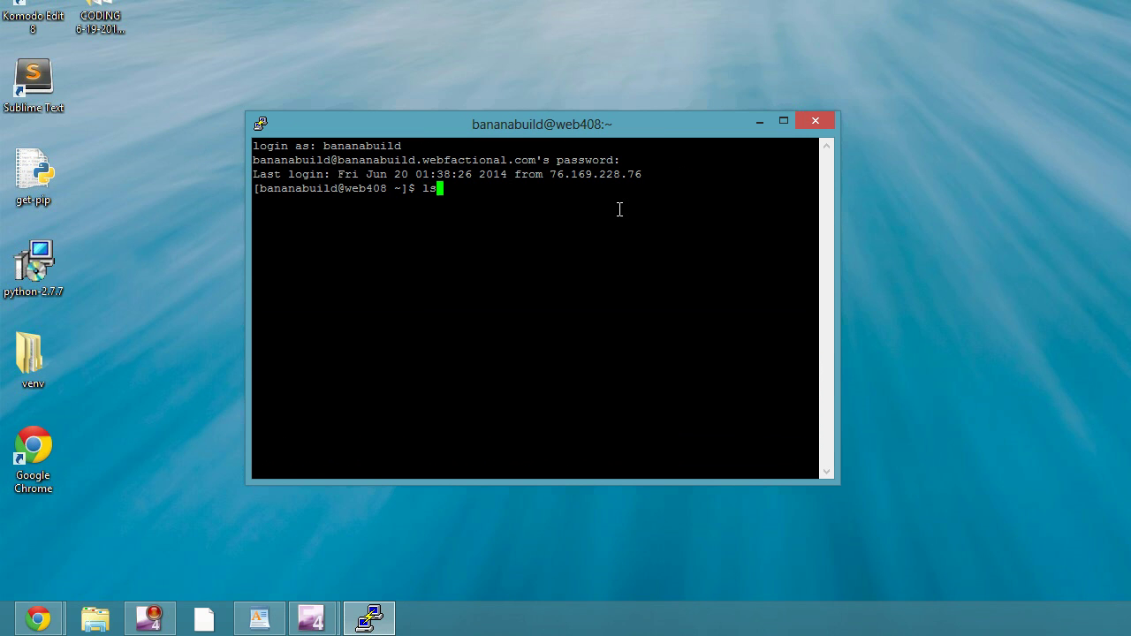
key(Return)
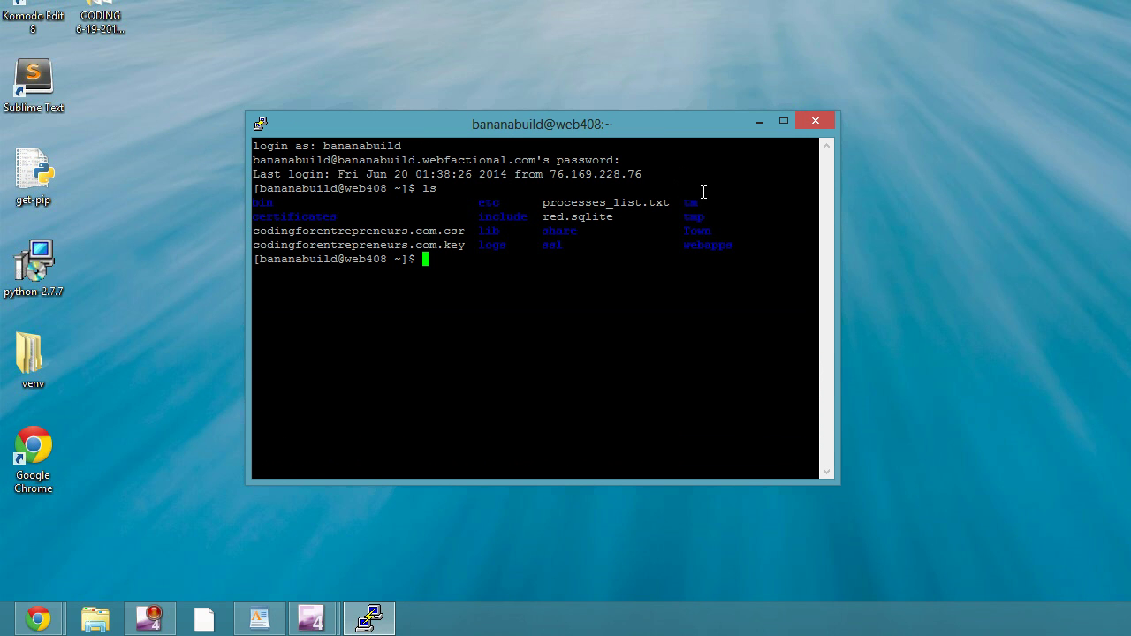
text(cd webapps)
key(Return)
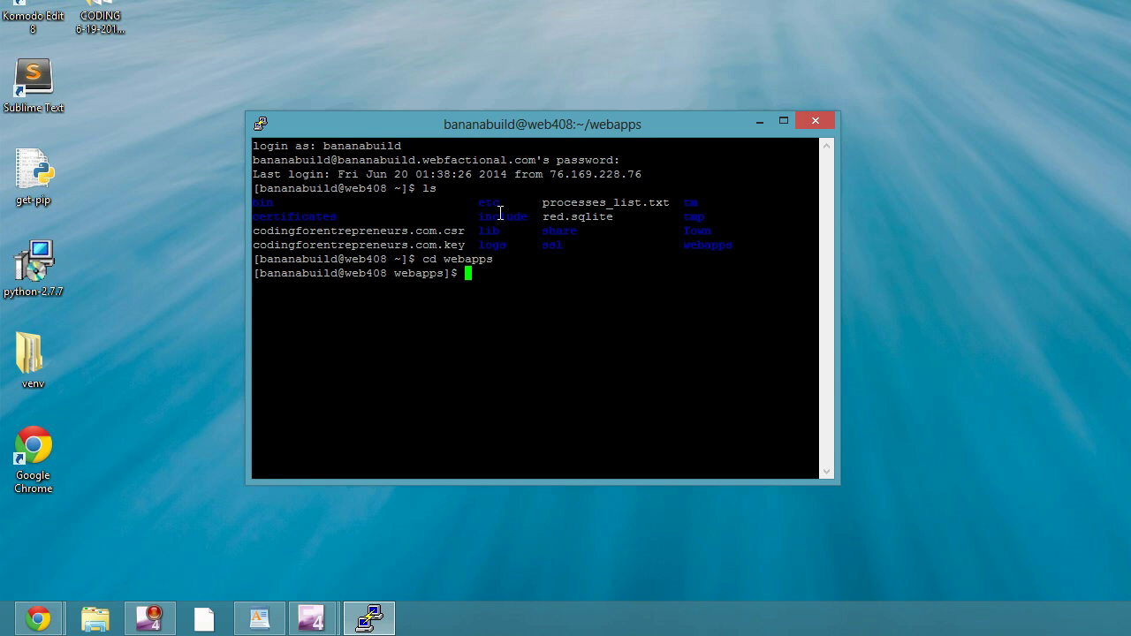
text(dir)
key(Return)
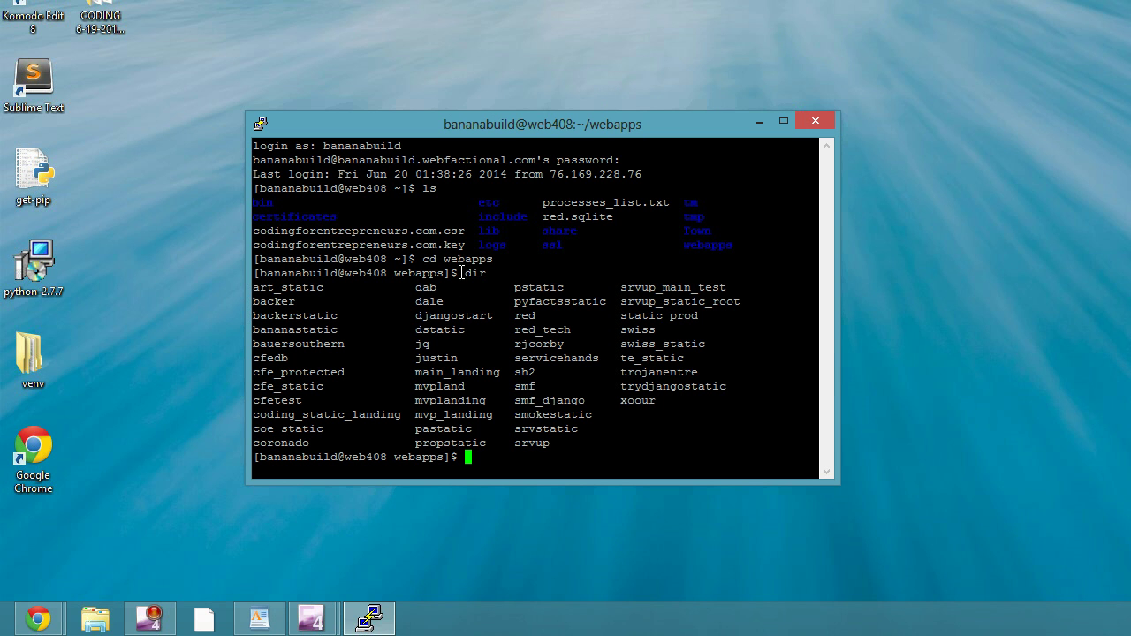
Step: Highlight the cd webapps, dir and ls lines, then close the PuTTY session window
drag(462, 274, 479, 259)
click(467, 263)
drag(419, 198, 252, 188)
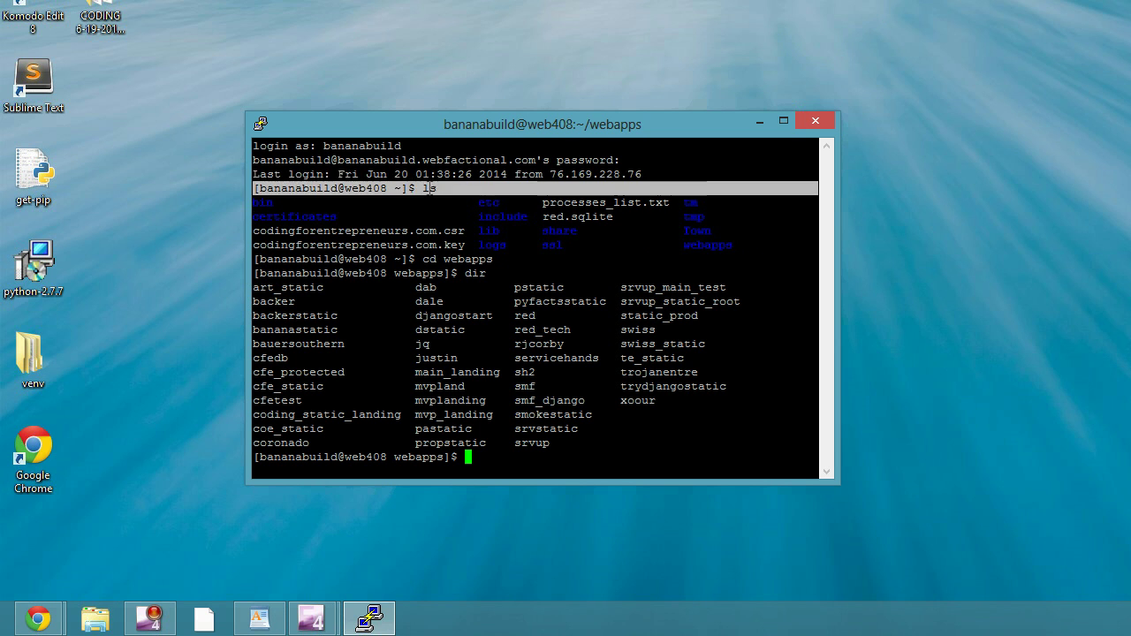
click(479, 277)
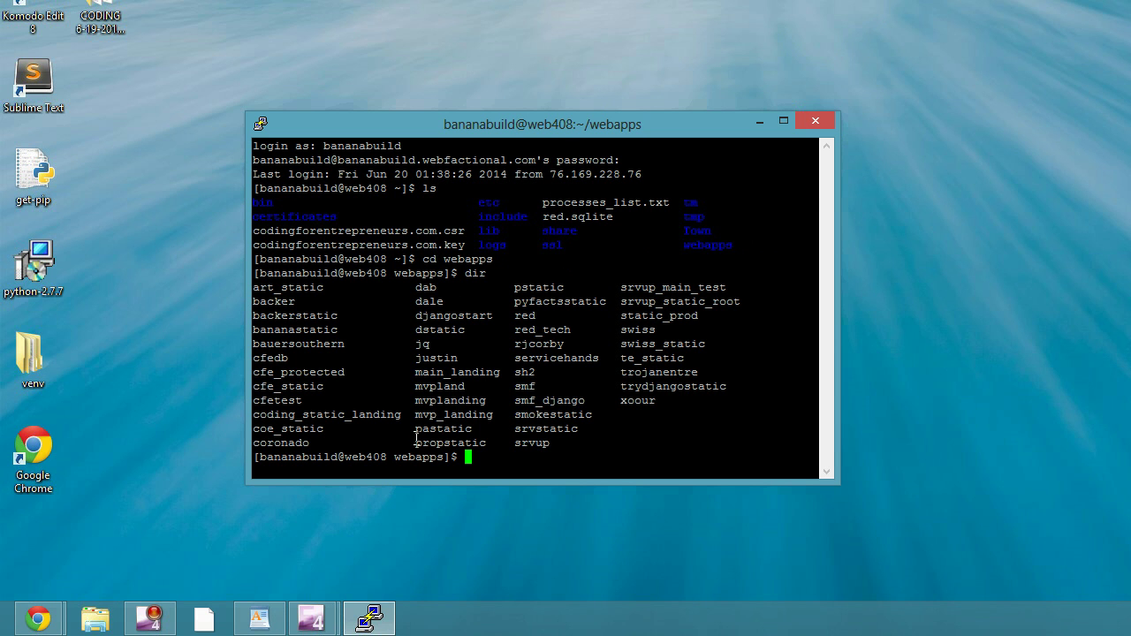
click(815, 120)
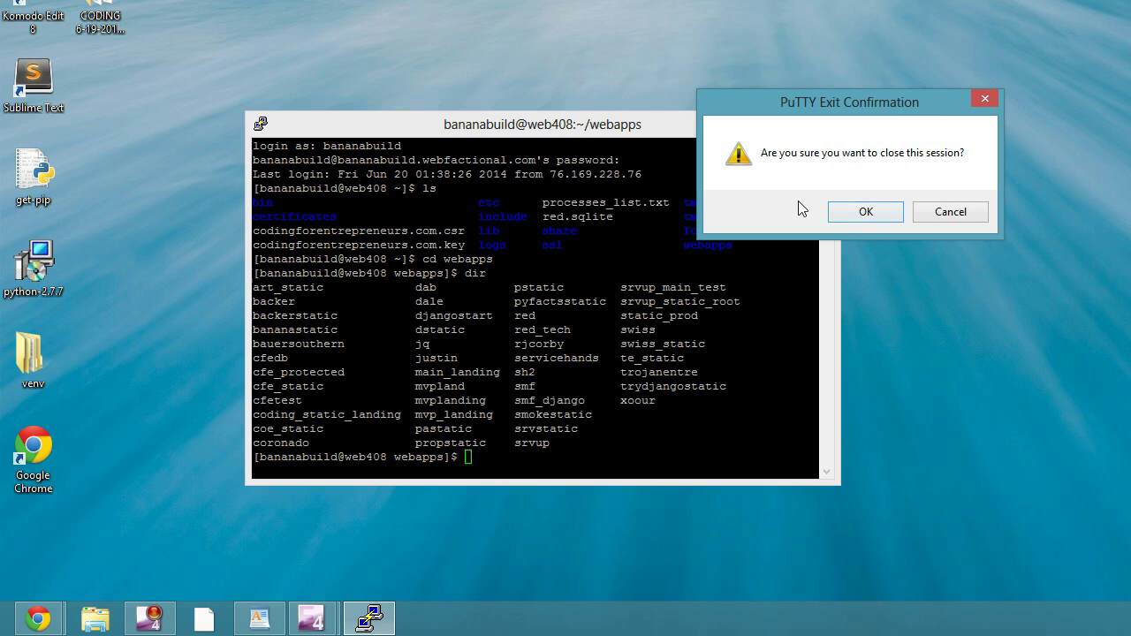
Step: Confirm the PuTTY Exit Confirmation with OK to end the SSH session
click(865, 213)
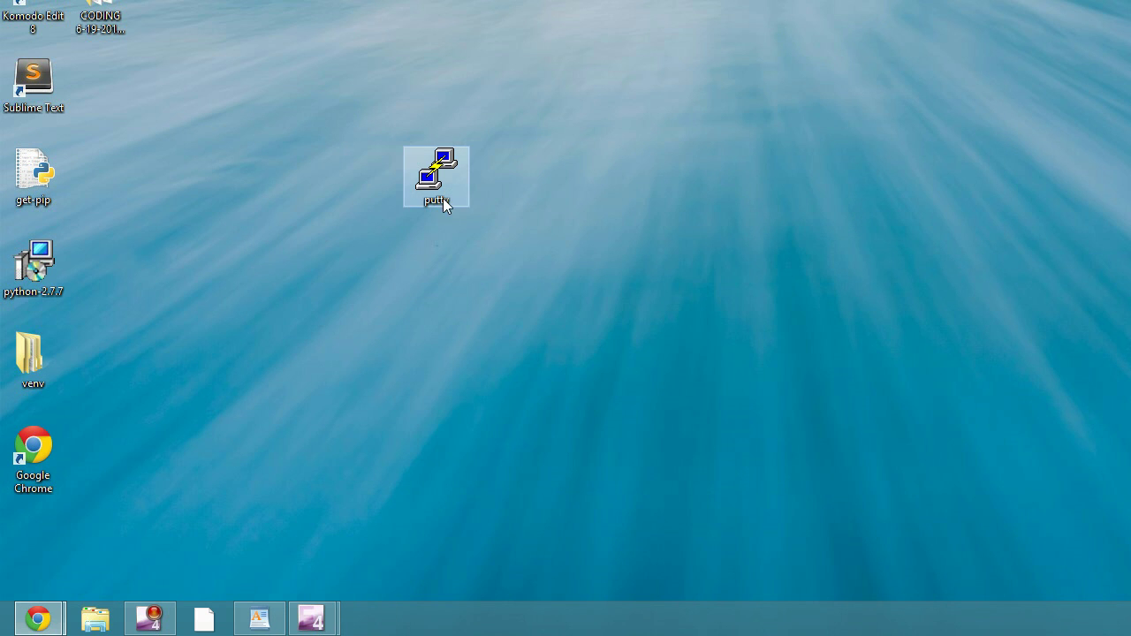